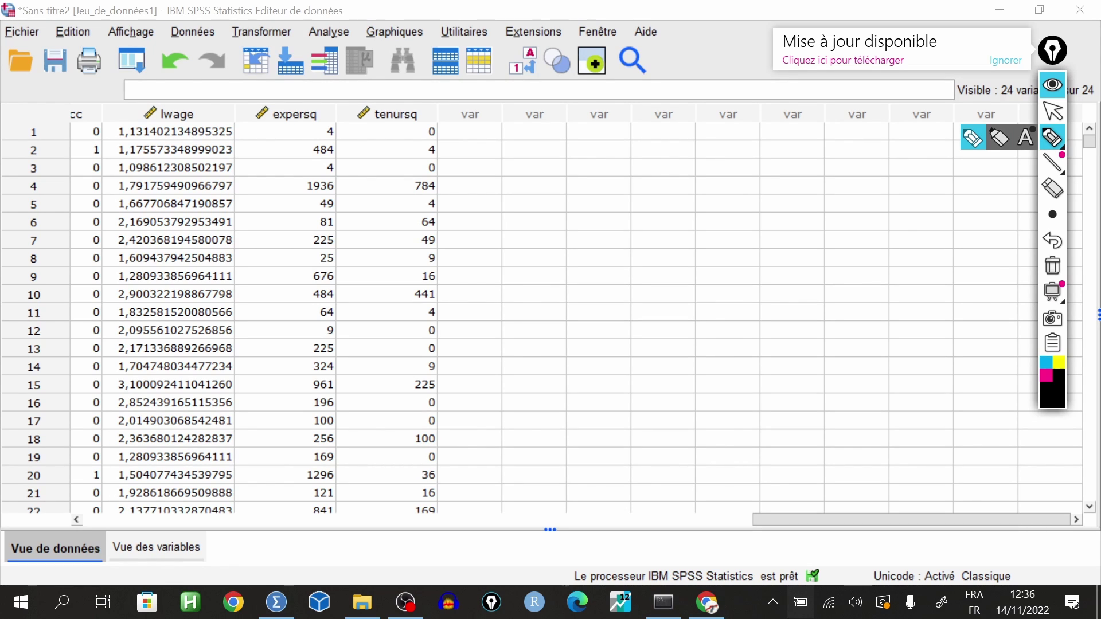
- Handwrite the first line of the regression model over the empty cells: Wage = c + α1·educ
mouse_move(504, 208)
mouse_down()
mouse_move(533, 209)
mouse_move(556, 234)
mouse_move(559, 264)
mouse_move(588, 231)
mouse_move(687, 214)
mouse_move(693, 234)
mouse_move(743, 220)
mouse_up()
drag(733, 212, 733, 238)
mouse_move(797, 202)
mouse_down()
mouse_move(801, 253)
mouse_move(843, 222)
mouse_move(849, 232)
mouse_up()
click(816, 230)
drag(856, 222, 856, 232)
mouse_move(871, 201)
mouse_down()
mouse_move(872, 232)
mouse_move(935, 233)
mouse_up()
- Add a second handwritten line to the model equation: + α2·exper + ε
mouse_move(638, 286)
mouse_down()
mouse_move(657, 285)
mouse_move(649, 302)
mouse_up()
mouse_move(707, 262)
mouse_down()
mouse_move(711, 294)
mouse_move(730, 301)
mouse_move(768, 277)
mouse_move(774, 291)
mouse_up()
click(736, 289)
mouse_move(778, 275)
mouse_down()
mouse_move(794, 291)
mouse_move(781, 290)
mouse_up()
mouse_move(801, 278)
mouse_down()
mouse_move(807, 320)
mouse_move(811, 283)
mouse_move(840, 283)
mouse_up()
click(822, 281)
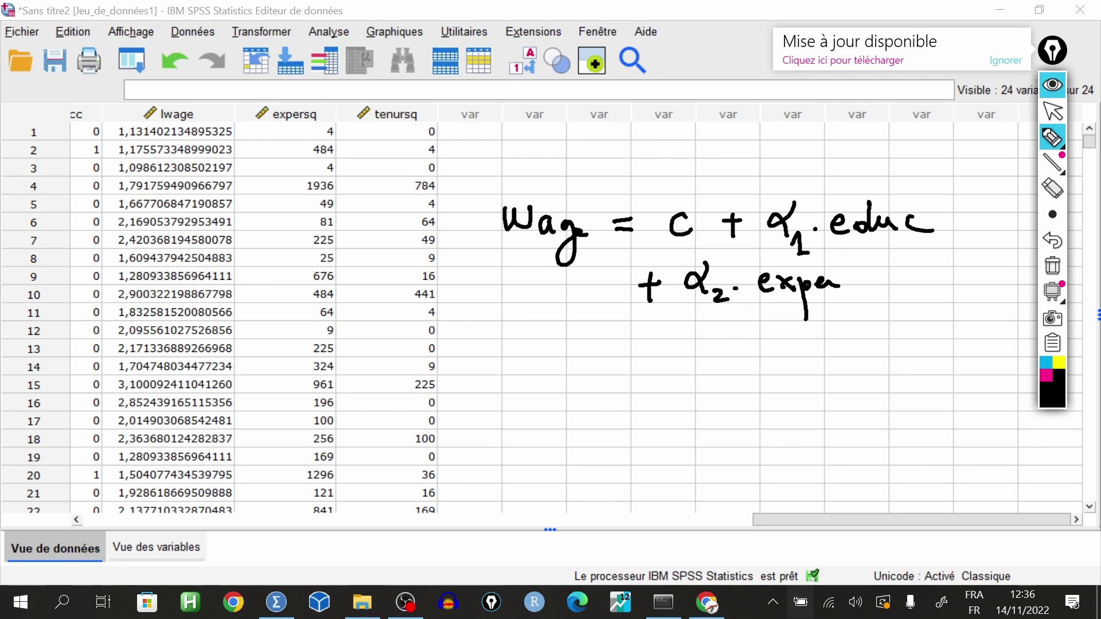
drag(875, 284, 901, 281)
drag(888, 271, 886, 298)
mouse_move(939, 268)
mouse_down()
mouse_move(930, 280)
mouse_move(969, 299)
mouse_up()
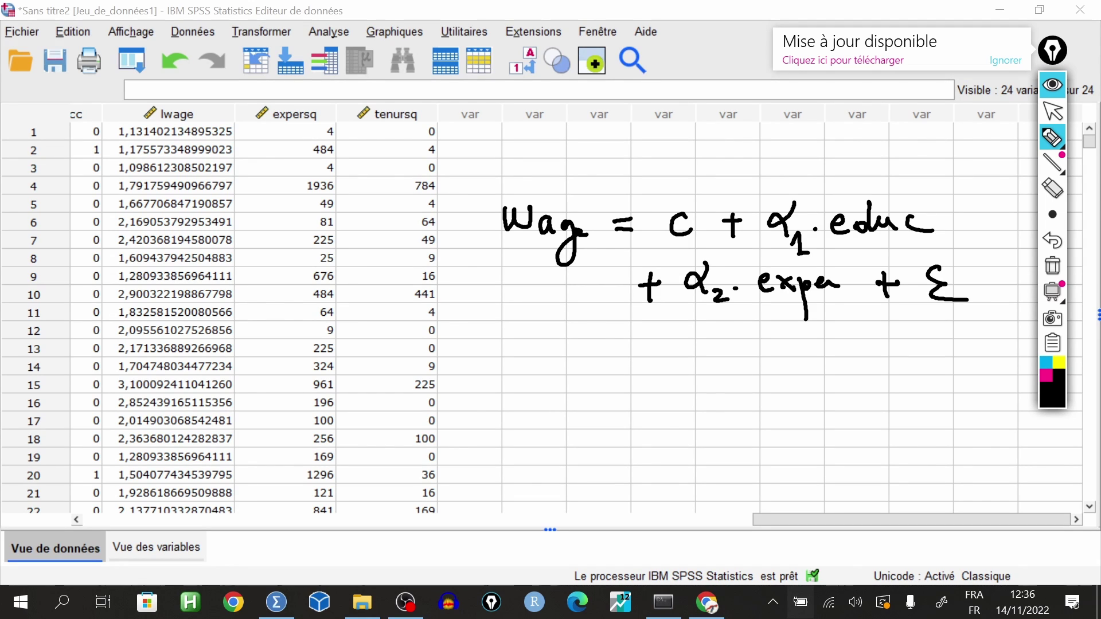
- Underline the error term ε and draw arrows pointing to the parameters c, α1 and α2
drag(935, 322, 956, 322)
drag(935, 316, 956, 317)
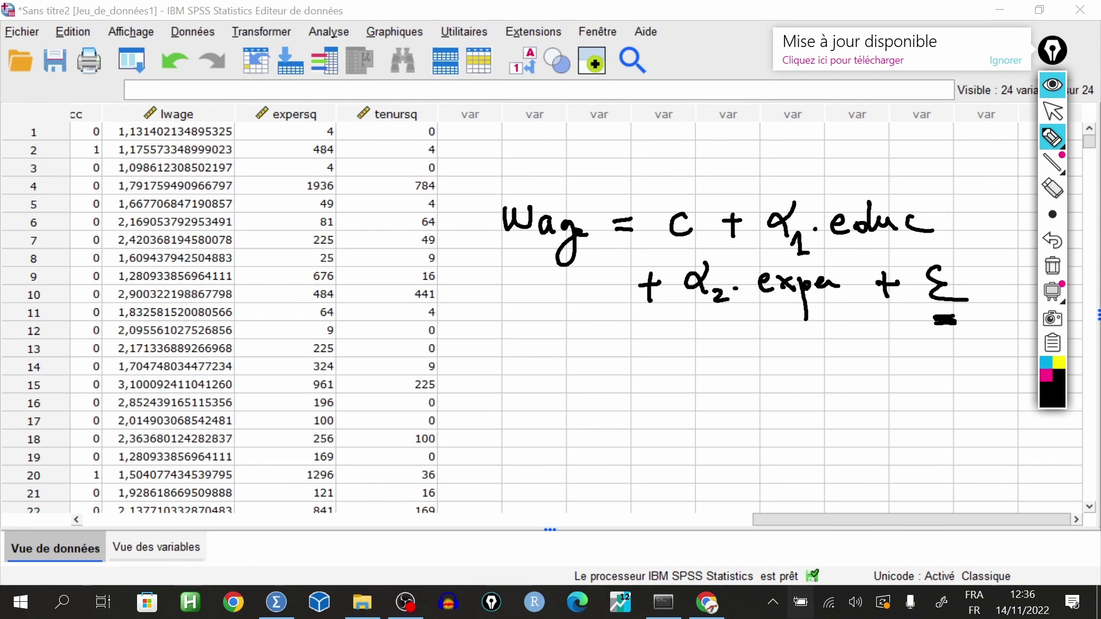
mouse_move(934, 315)
mouse_down()
mouse_move(953, 314)
mouse_move(941, 312)
mouse_up()
drag(938, 265, 959, 260)
drag(698, 175, 705, 214)
drag(790, 160, 787, 194)
mouse_move(744, 247)
mouse_down()
mouse_move(724, 267)
mouse_move(738, 265)
mouse_up()
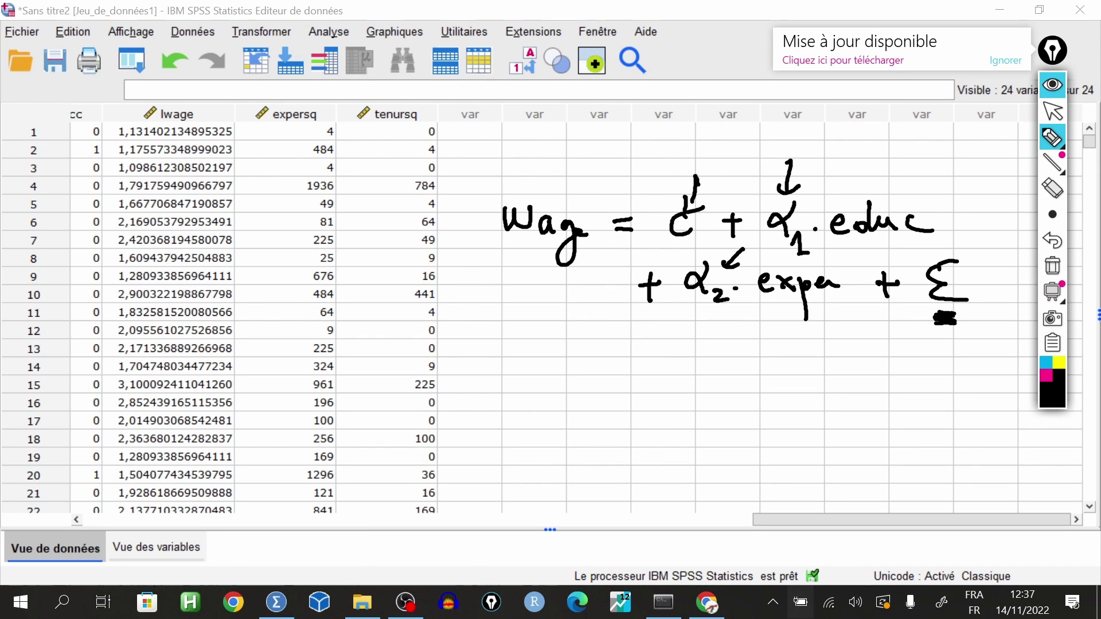
- Write the underlined heading "MCO" above the wage equation and circle the error term ε
mouse_move(493, 144)
mouse_down()
mouse_move(492, 169)
mouse_move(580, 141)
mouse_move(605, 168)
mouse_up()
drag(523, 177, 541, 177)
drag(480, 200, 604, 169)
mouse_move(975, 246)
mouse_down()
mouse_move(912, 269)
mouse_move(978, 330)
mouse_move(969, 244)
mouse_up()
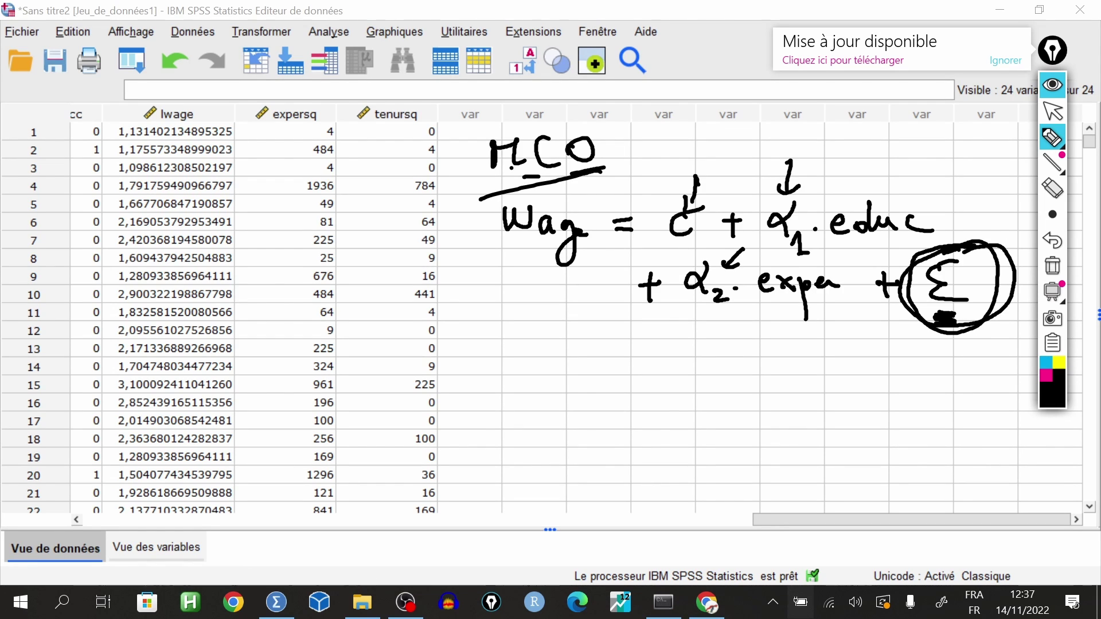
- Handwrite the estimated wage equation below the model, starting with wage = ĉ and adding its remaining terms
mouse_move(462, 372)
mouse_down()
mouse_move(515, 396)
mouse_move(611, 394)
mouse_move(609, 381)
mouse_up()
mouse_move(684, 378)
mouse_down()
mouse_move(686, 392)
mouse_move(681, 362)
mouse_up()
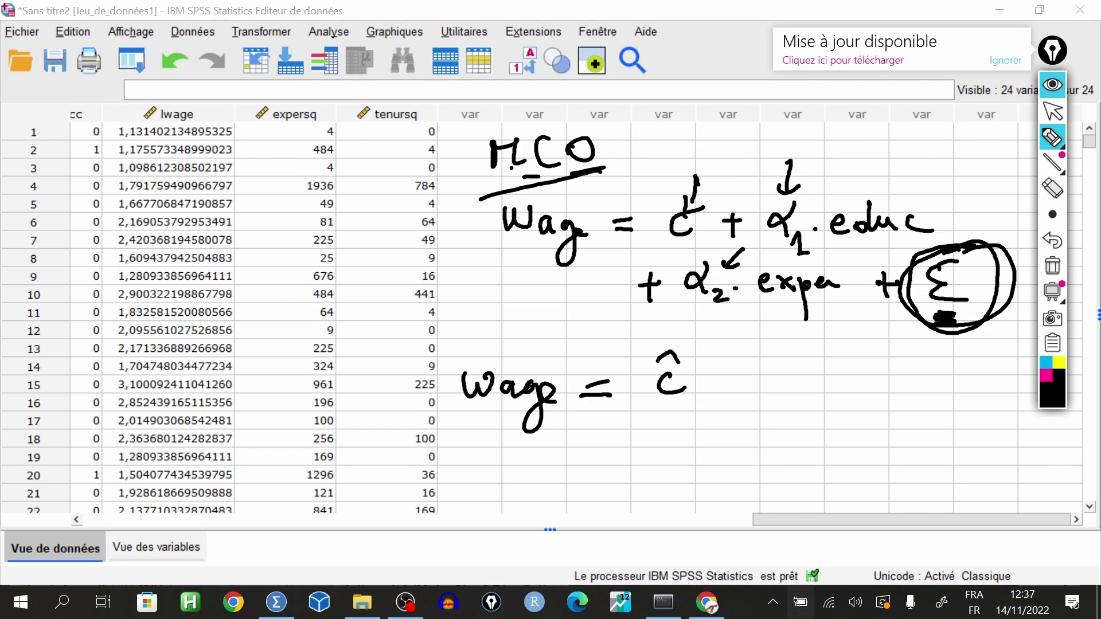
drag(716, 394, 741, 392)
drag(735, 385, 733, 410)
mouse_move(781, 369)
mouse_down()
mouse_move(767, 394)
mouse_move(793, 421)
mouse_move(789, 372)
mouse_move(851, 389)
mouse_move(972, 396)
mouse_up()
mouse_move(627, 457)
mouse_down()
mouse_move(660, 455)
mouse_move(647, 473)
mouse_up()
mouse_move(697, 447)
mouse_down()
mouse_move(701, 463)
mouse_move(727, 477)
mouse_move(701, 441)
mouse_up()
drag(764, 459, 784, 467)
mouse_move(790, 452)
mouse_down()
mouse_move(809, 463)
mouse_move(791, 474)
mouse_up()
mouse_move(823, 454)
mouse_down()
mouse_move(835, 499)
mouse_move(837, 466)
mouse_up()
drag(843, 459, 888, 468)
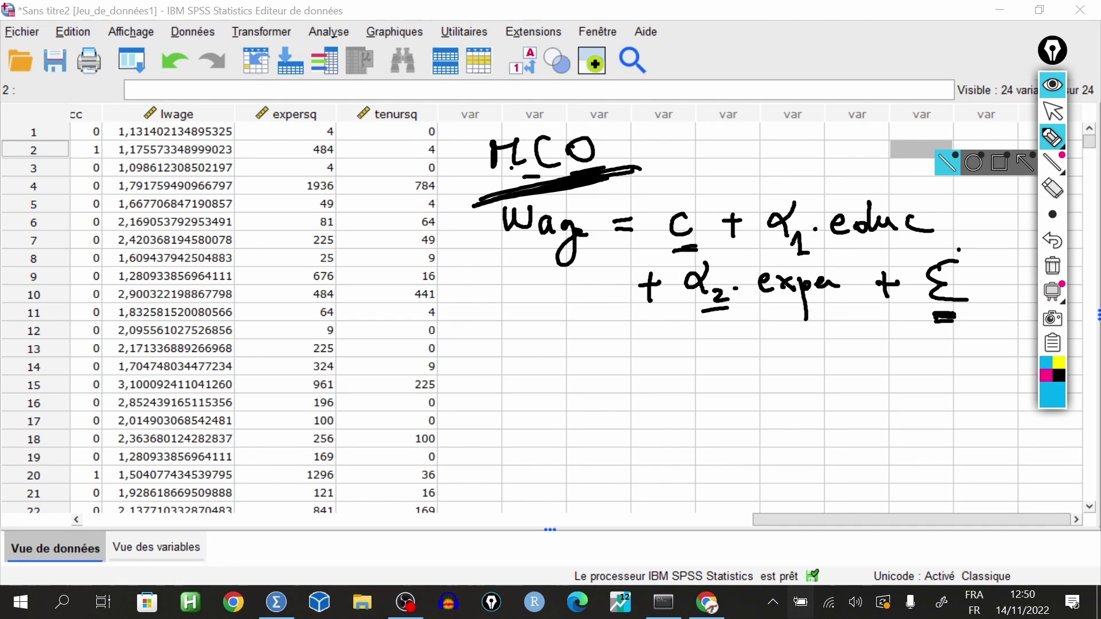
- Write "1 Normalité des erreurs" with "residu" beneath it, underlining the error term ε, "erreurs" and "residu"
drag(935, 317, 964, 313)
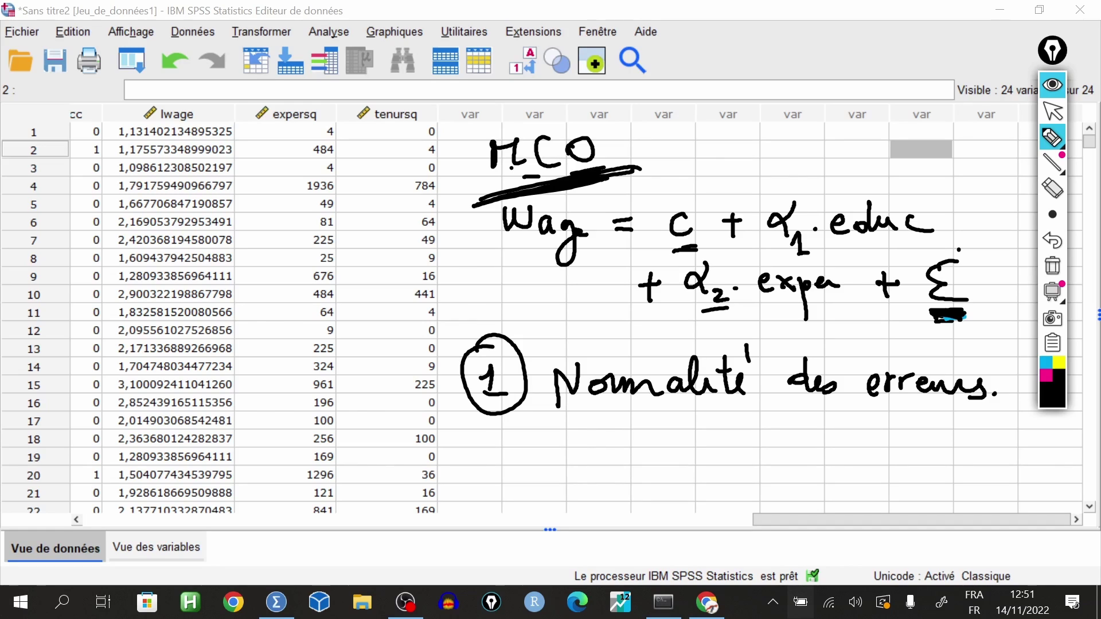
drag(879, 410, 947, 406)
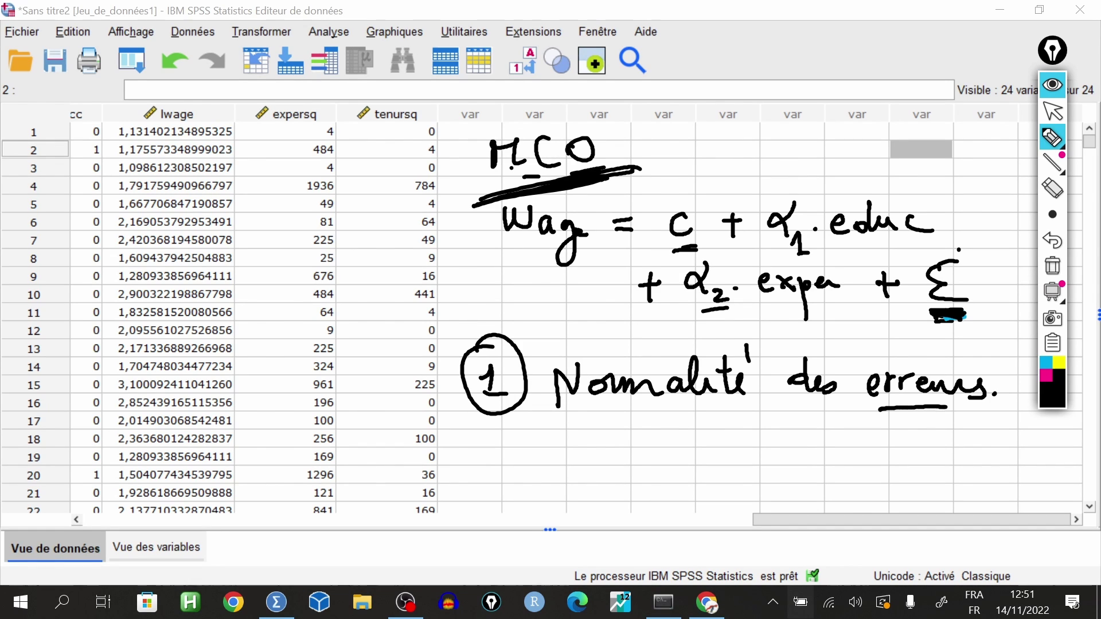
drag(506, 436, 542, 459)
drag(574, 445, 619, 438)
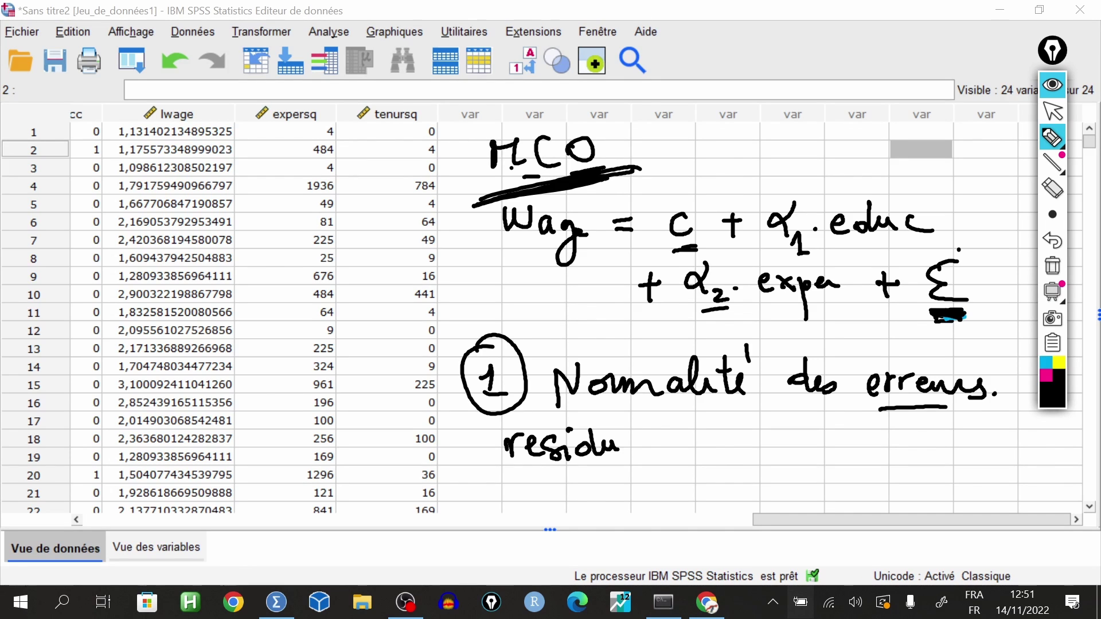
drag(925, 315, 980, 313)
drag(521, 478, 555, 476)
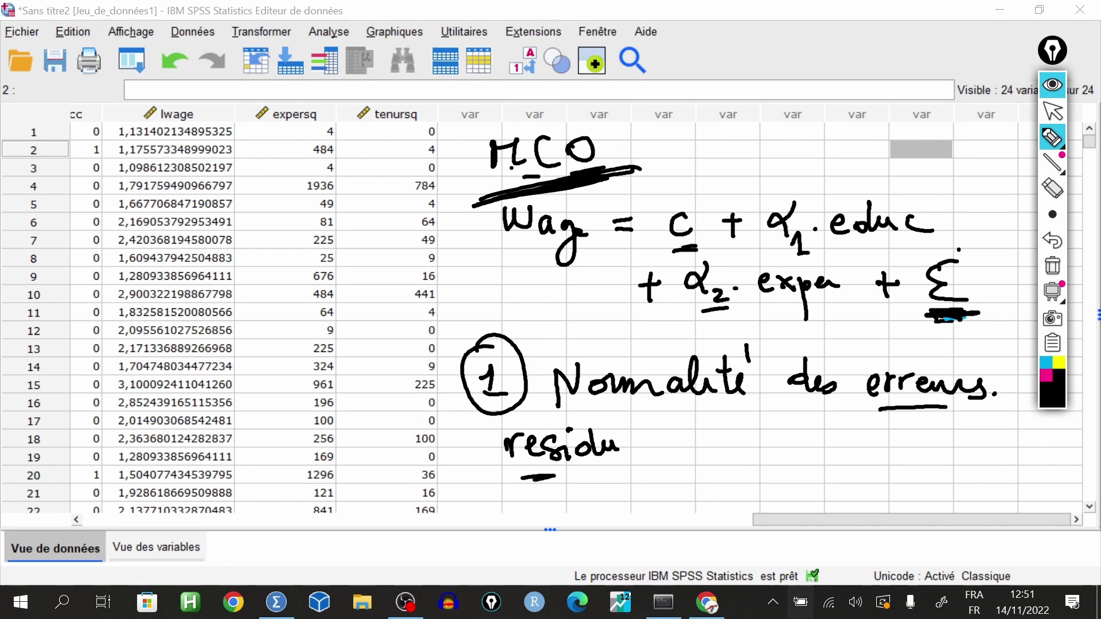
- Clear the handwritten annotations, collapse the drawing tools and return to the first columns of the dataset
click(1053, 214)
click(1053, 214)
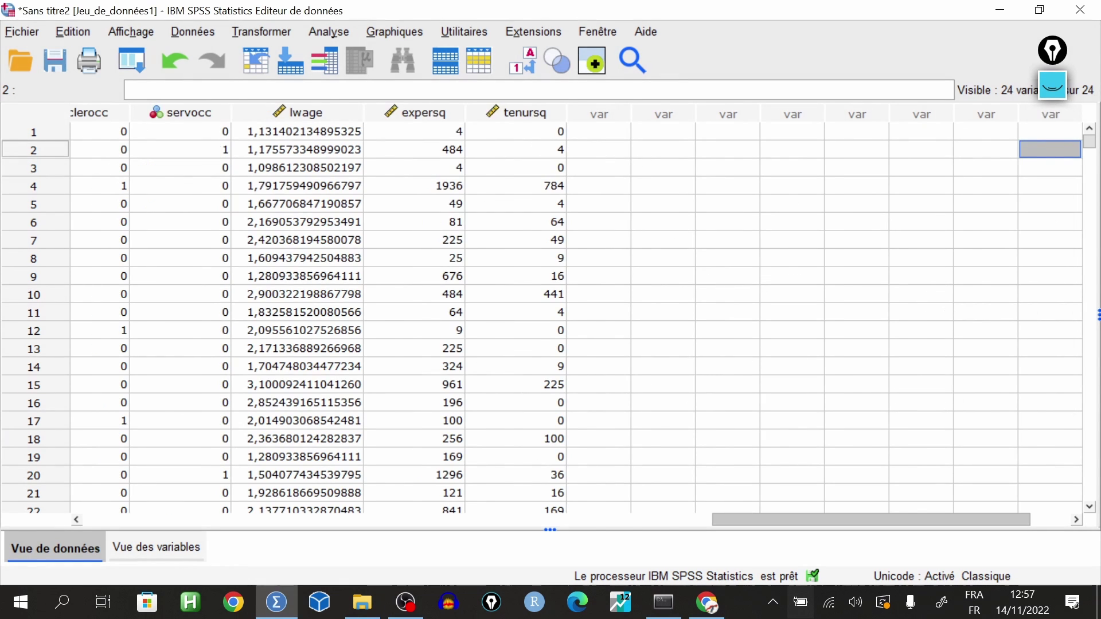
scroll(551, 315, left, 5)
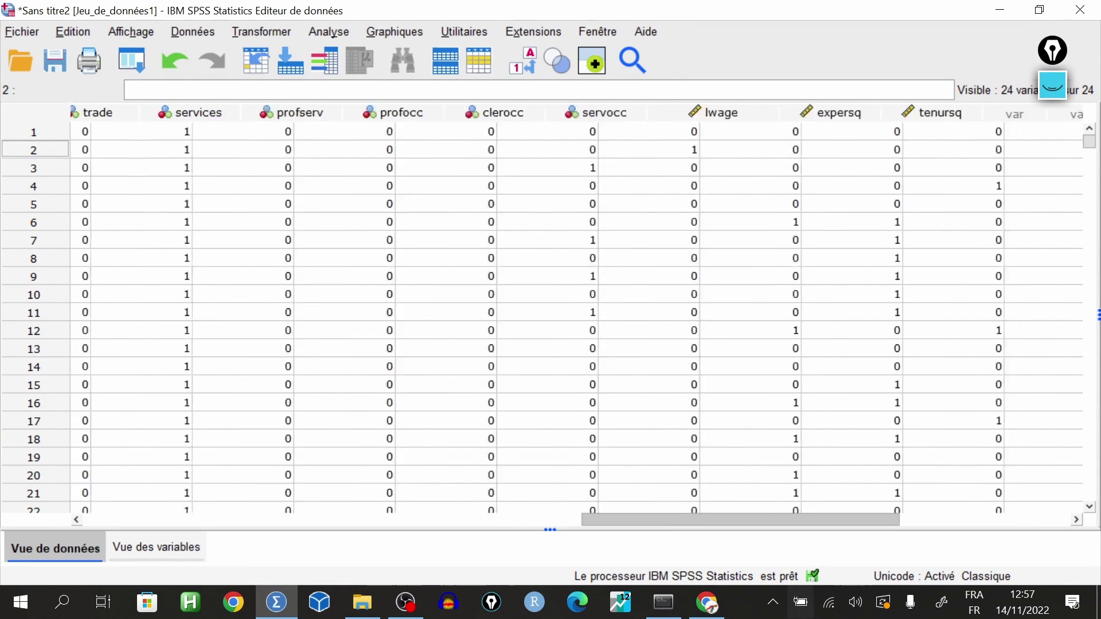
scroll(550, 316, left, 5)
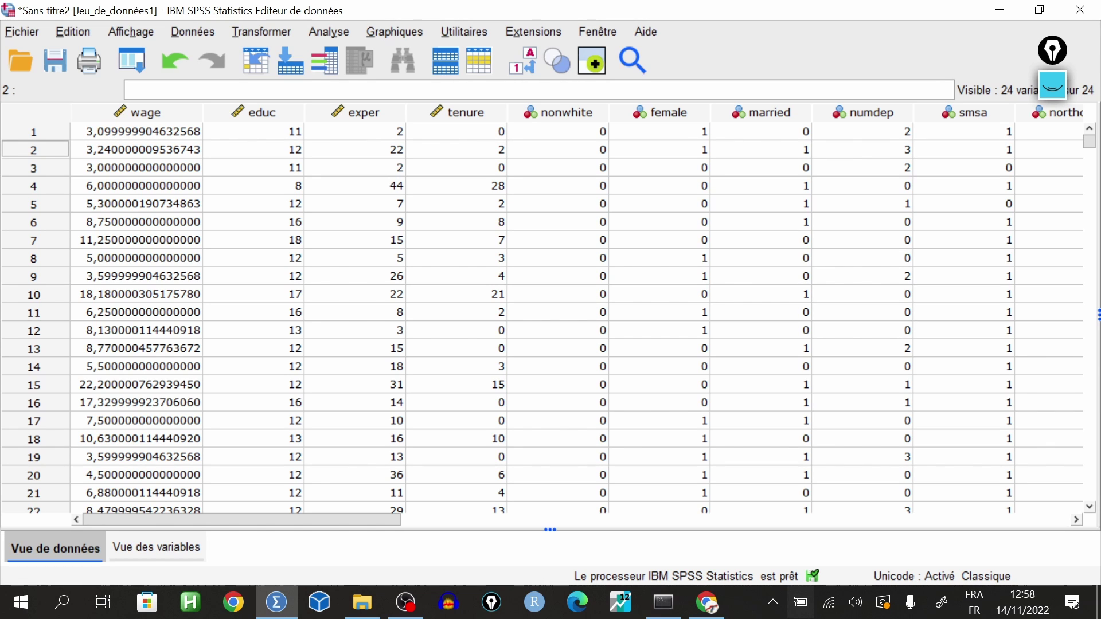
- Start a linear regression (Régression linéaire) and assign wage as the dependent variable
key(alt+a)
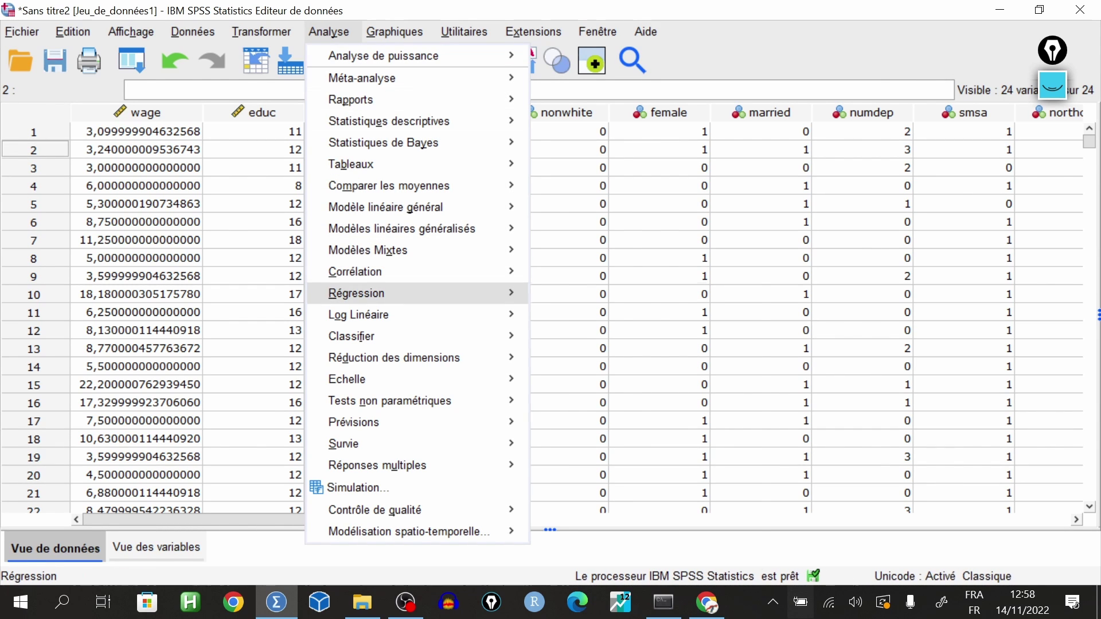
key(Right)
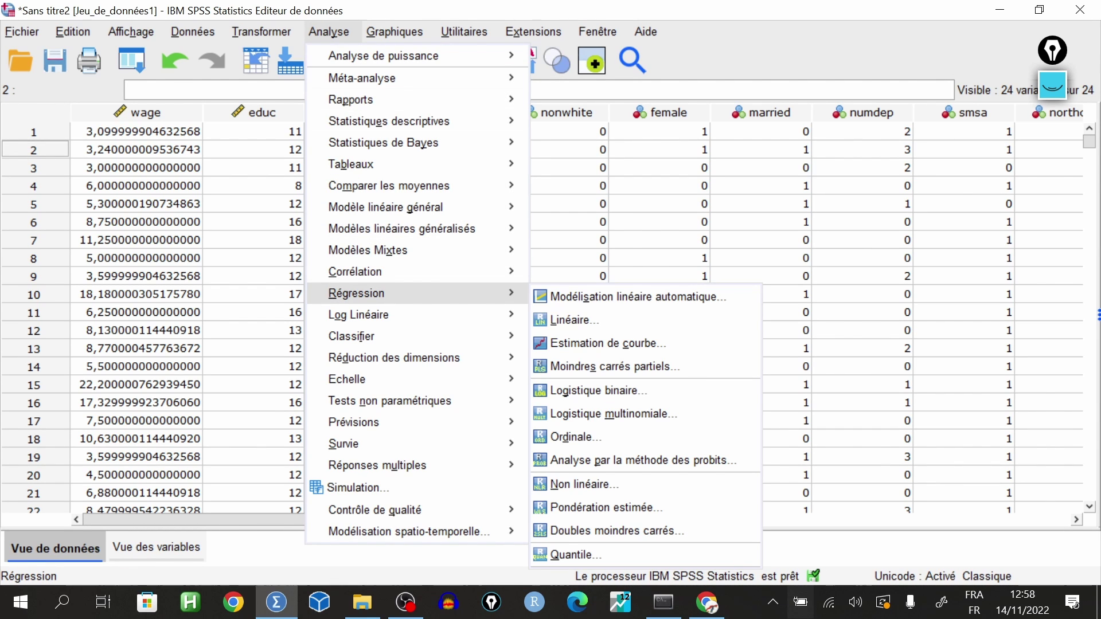
key(Right)
key(Down)
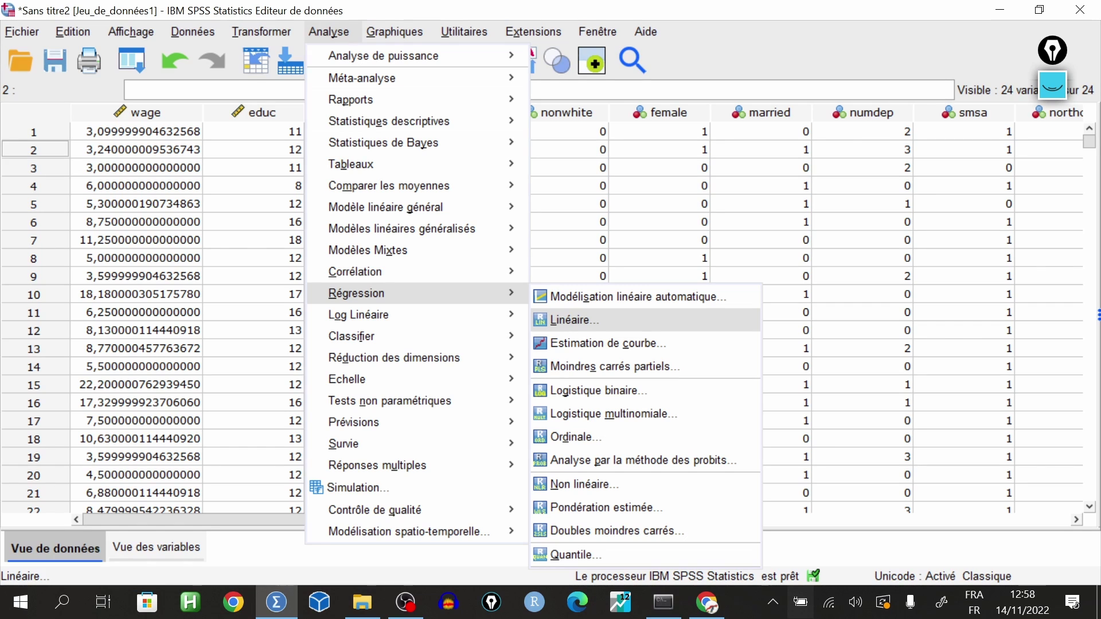
key(Return)
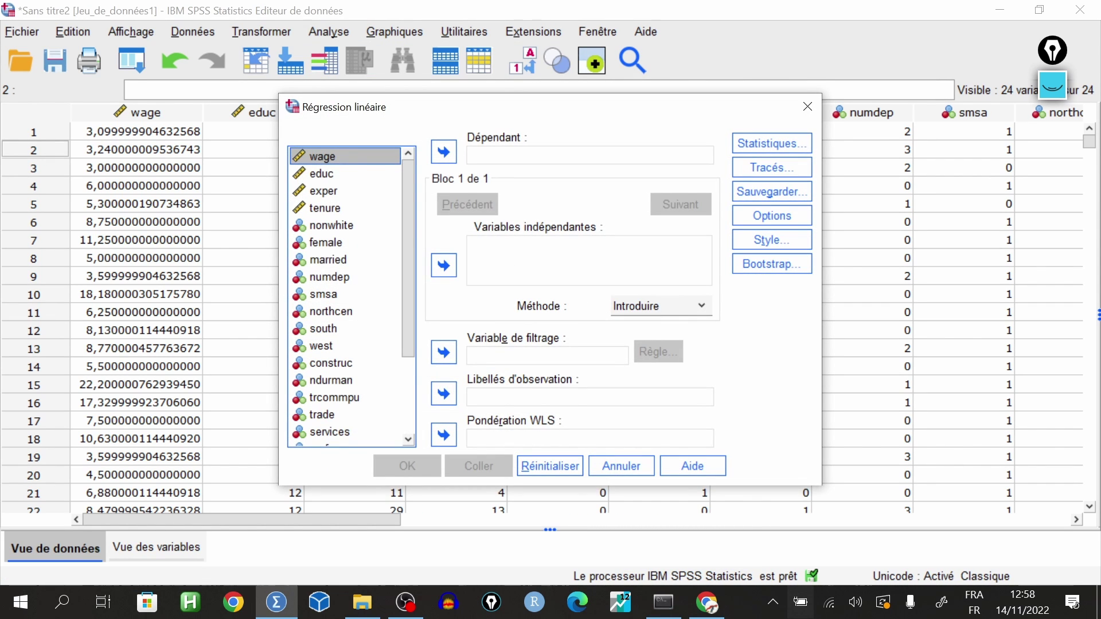
key(Tab)
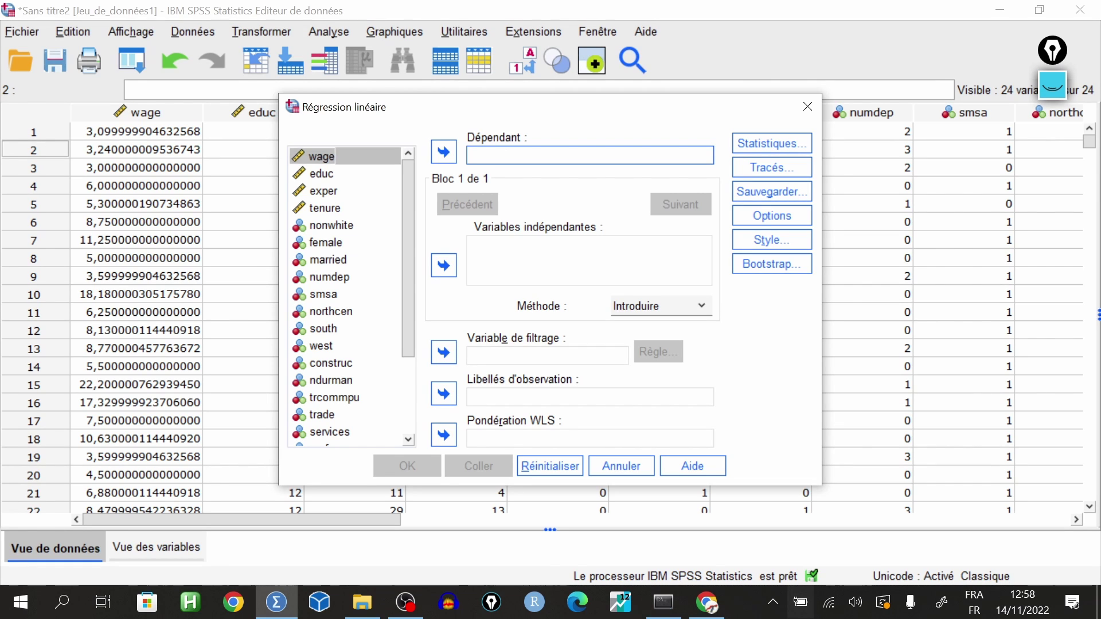
key(shift+Tab)
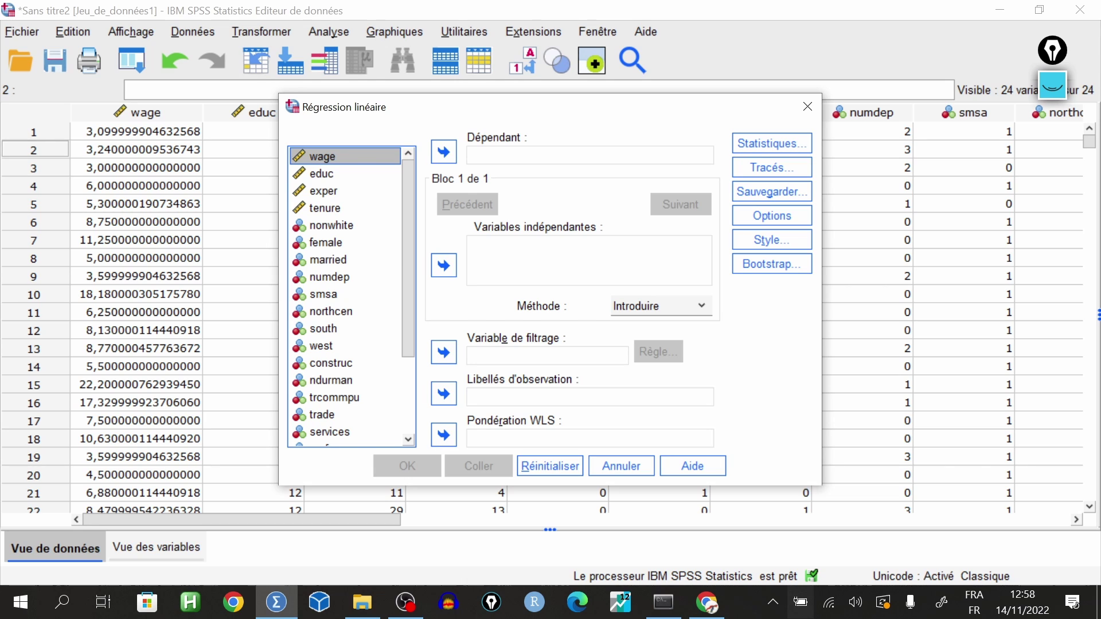
key(Tab)
key(space)
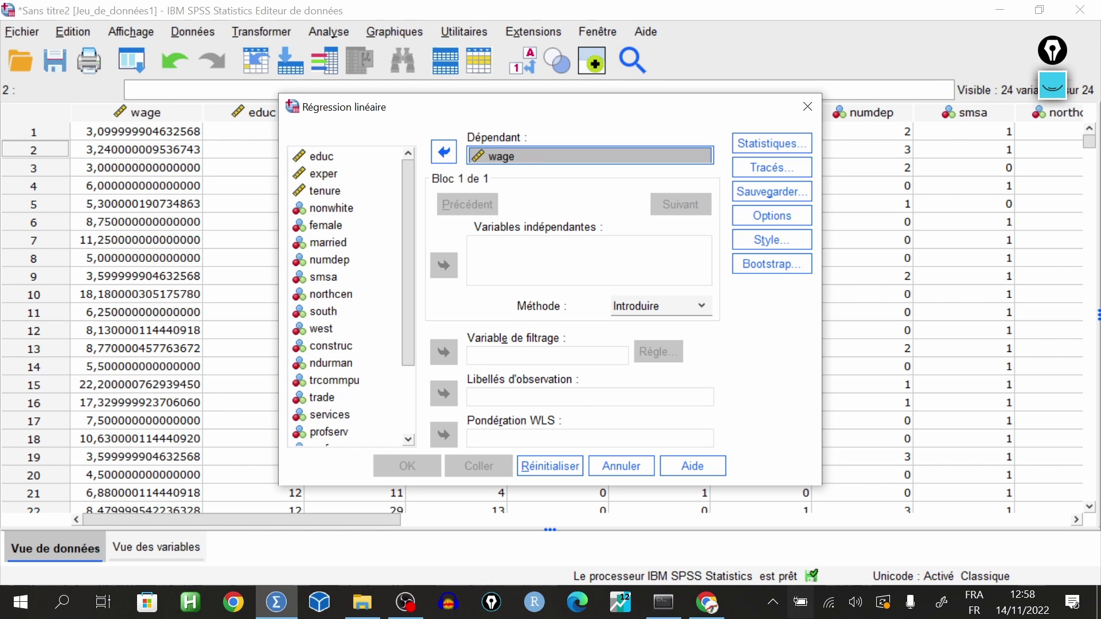
- Add educ and exper as the independent variables of the linear regression
key(Tab)
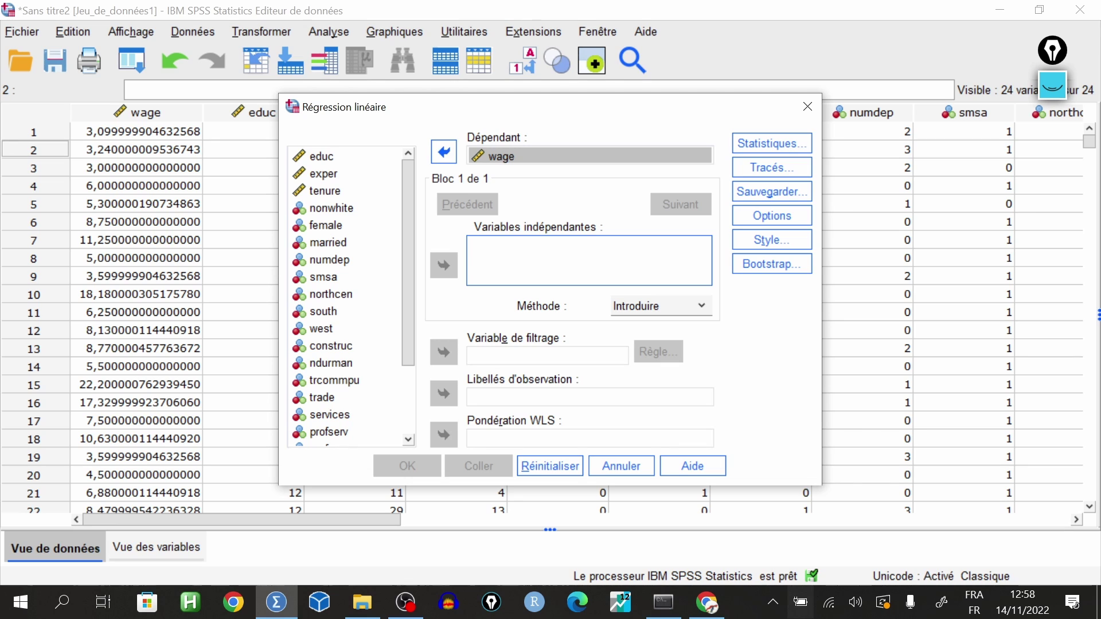
click(321, 156)
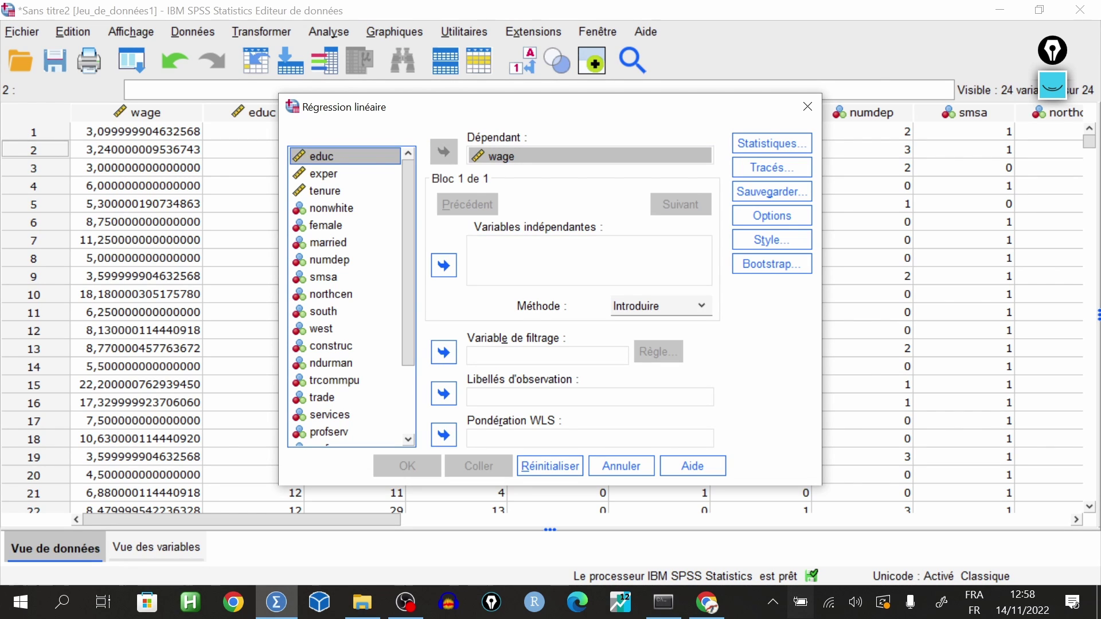
click(444, 265)
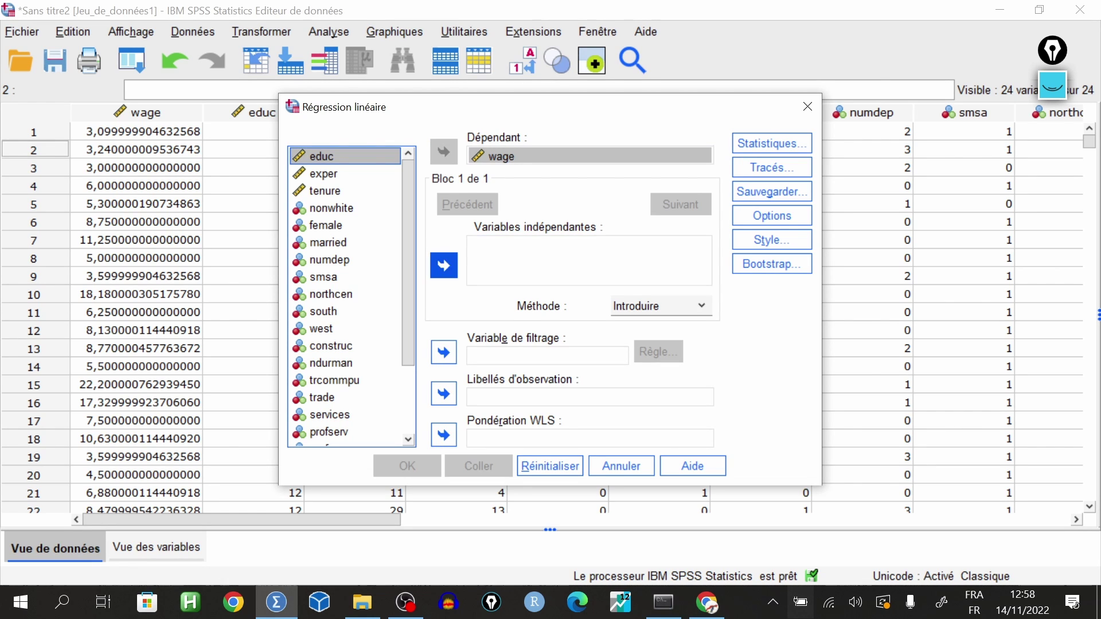
click(324, 173)
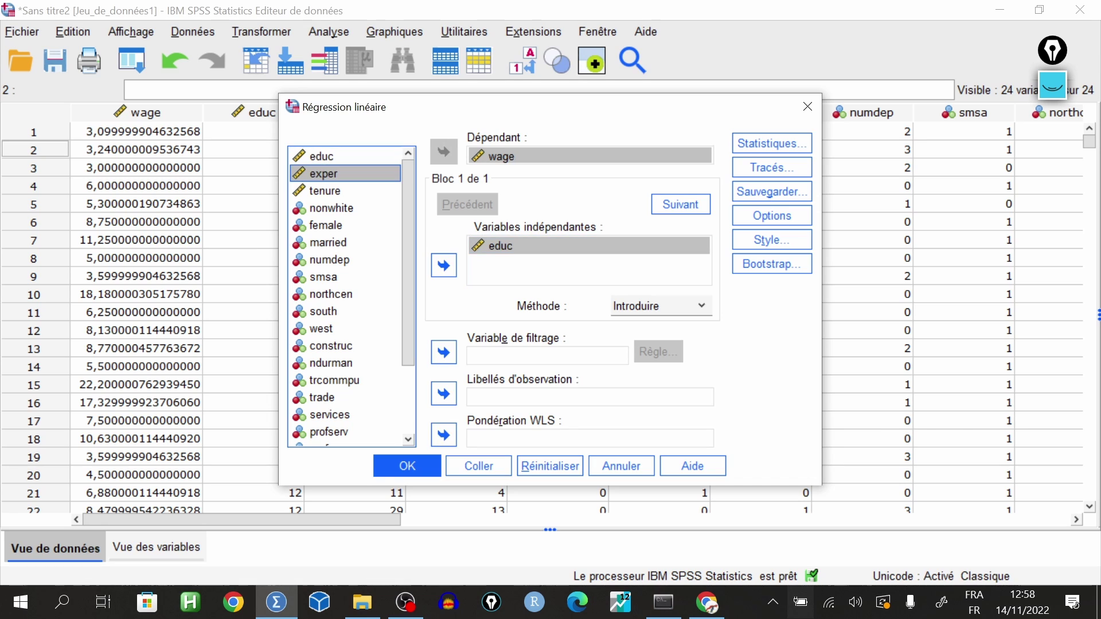
click(443, 265)
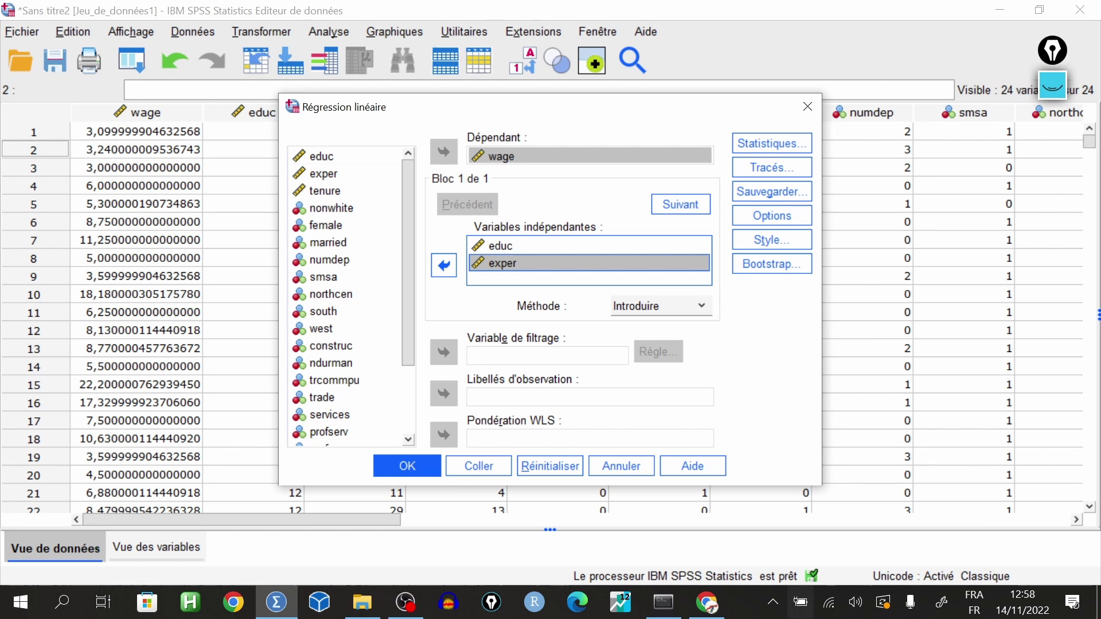
- Set the regression to save unstandardized residuals (Résiduels: Non standardisés) and run it
click(772, 215)
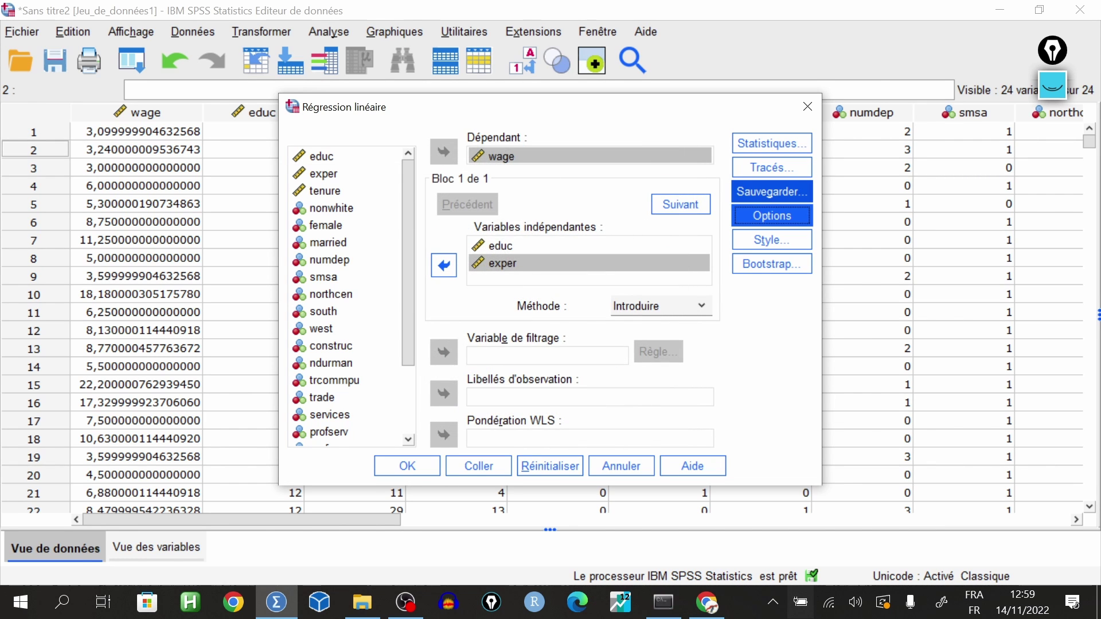
click(773, 192)
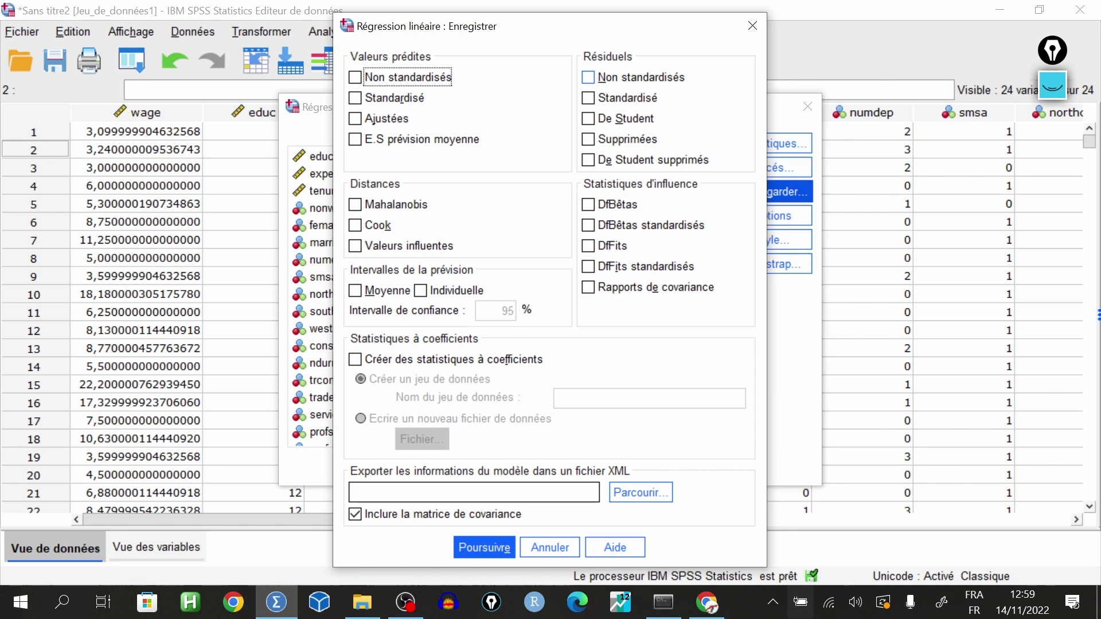
click(588, 76)
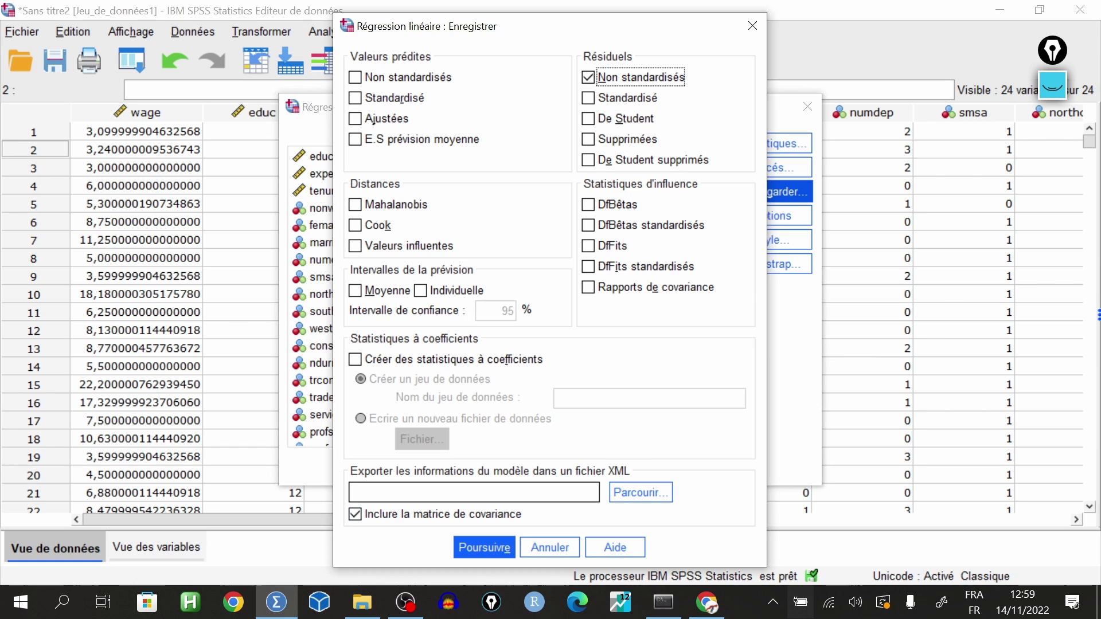
key(Return)
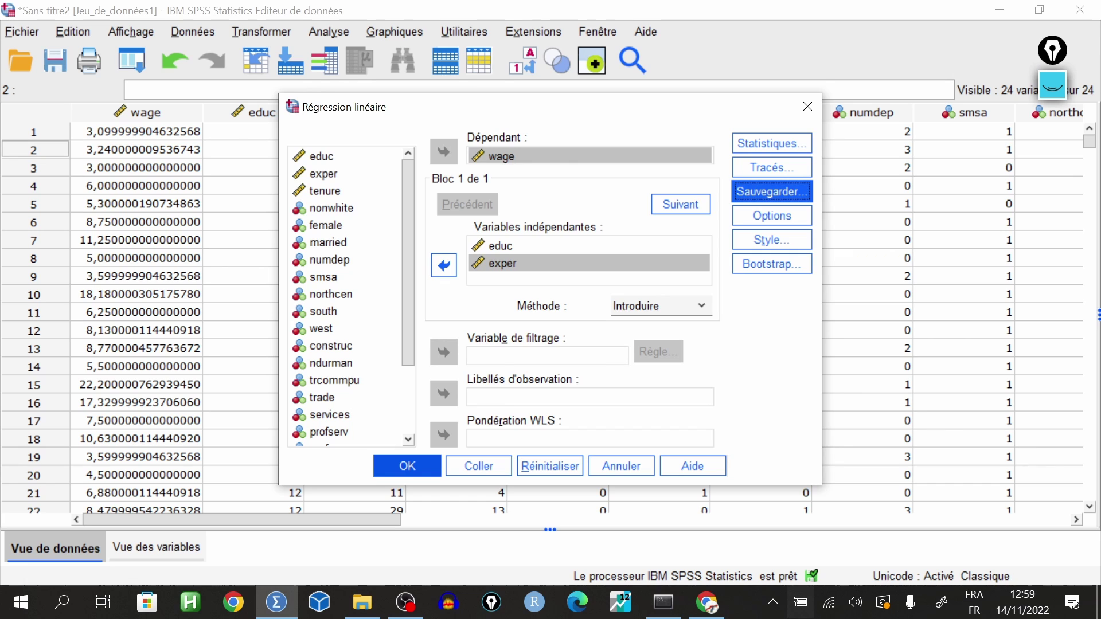
click(407, 466)
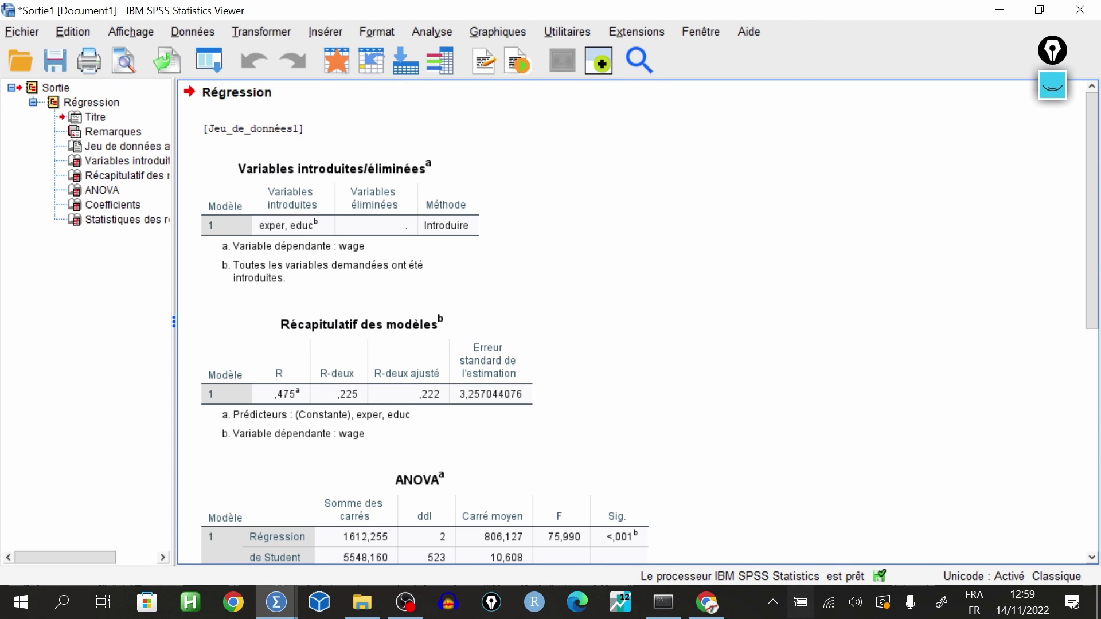
- Review the regression output, including the model summary, ANOVA, coefficients and residual statistics tables
scroll(424, 321, down, 5)
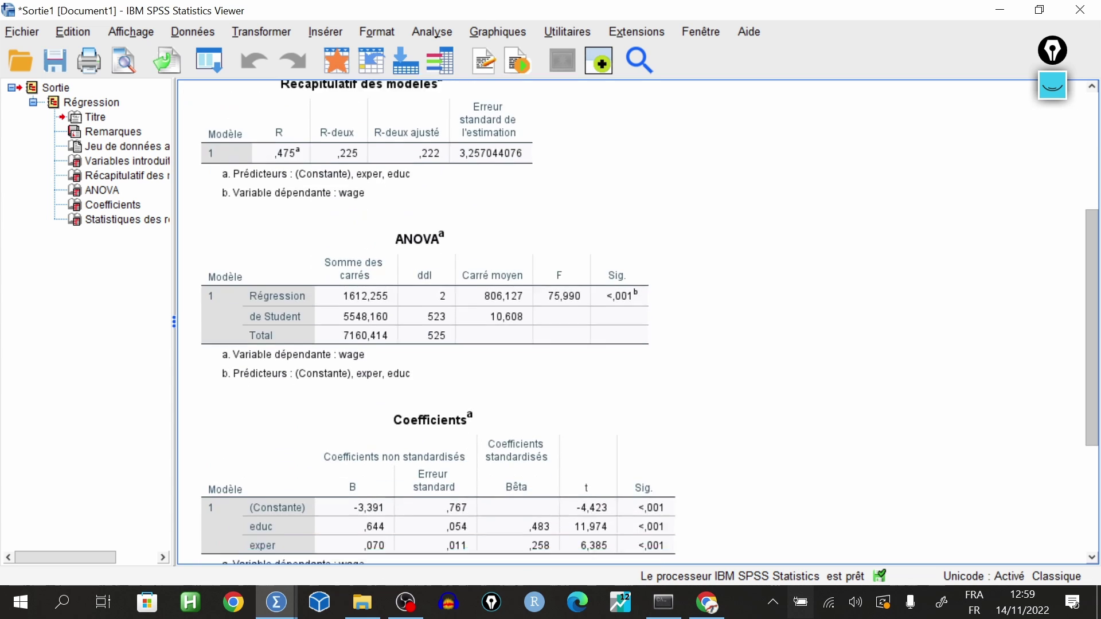
scroll(425, 321, down, 4)
scroll(425, 322, up, 3)
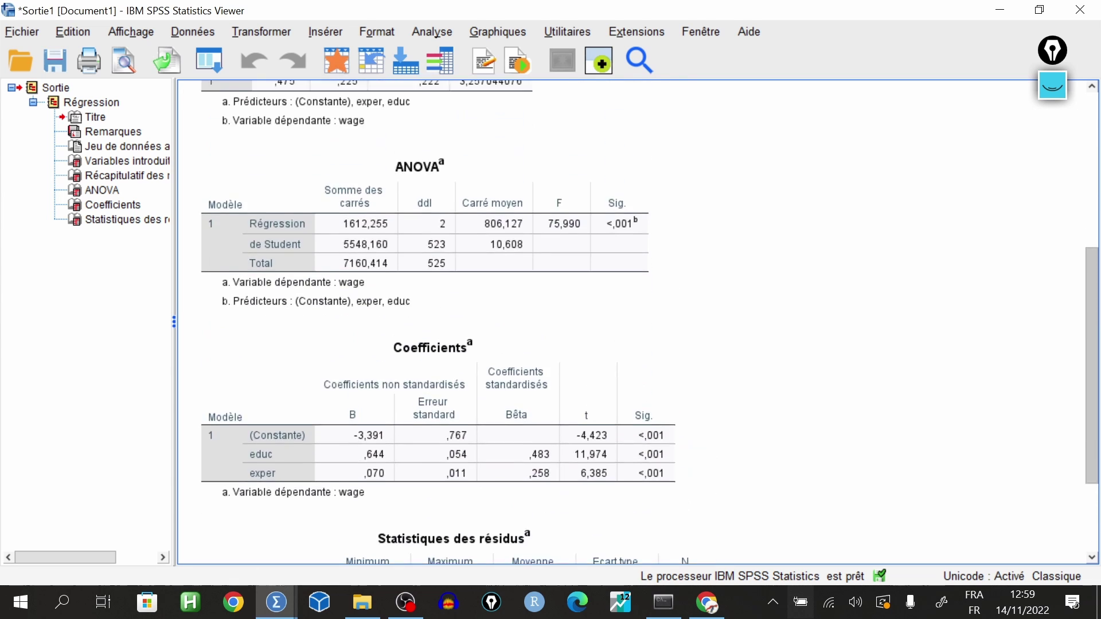
scroll(424, 322, up, 6)
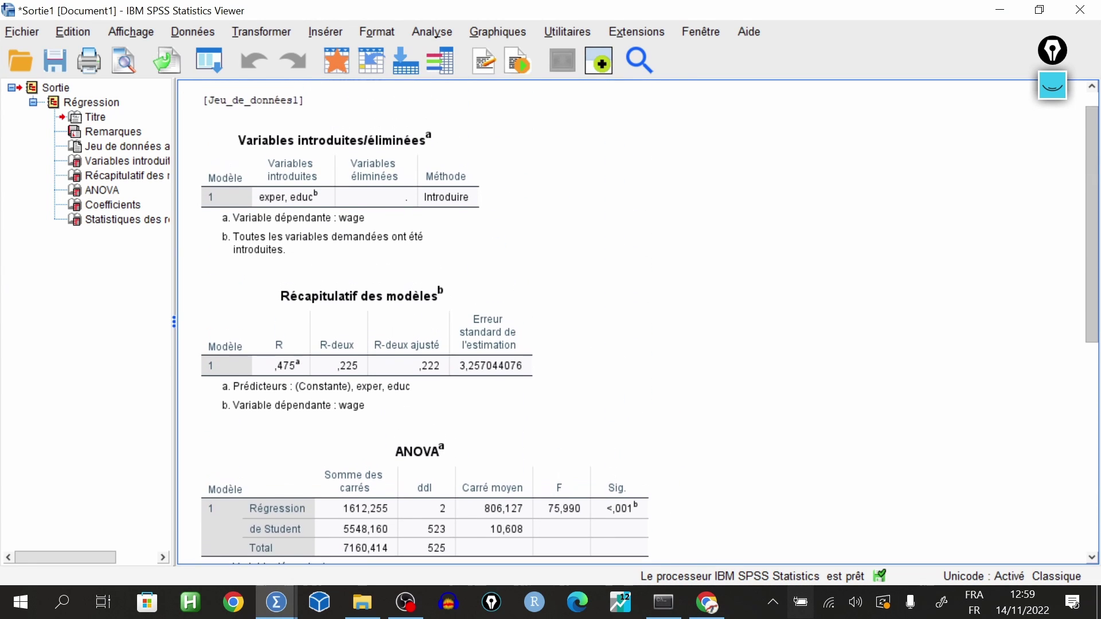
scroll(425, 321, down, 9)
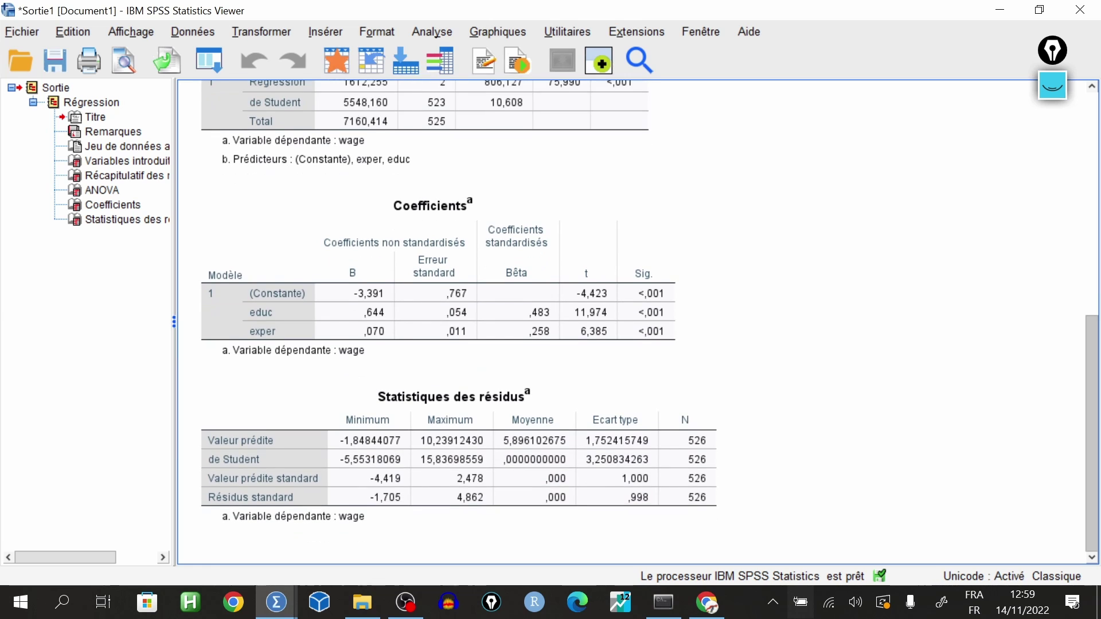
- Re-examine the regression's model summary, ANOVA and coefficients tables in the output
scroll(424, 321, up, 6)
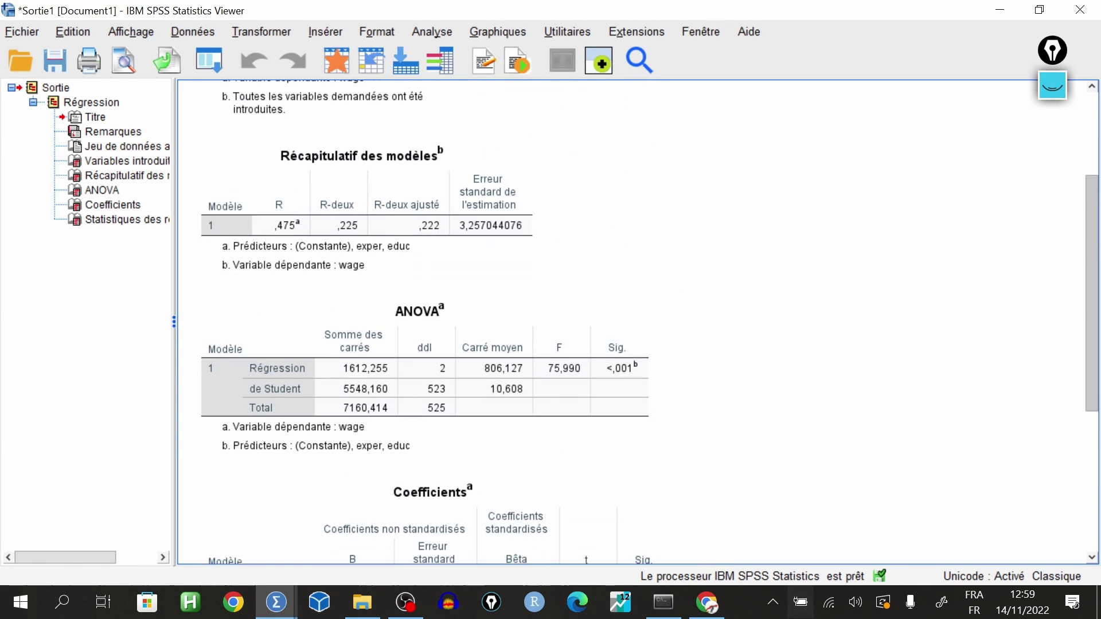
scroll(425, 321, down, 2)
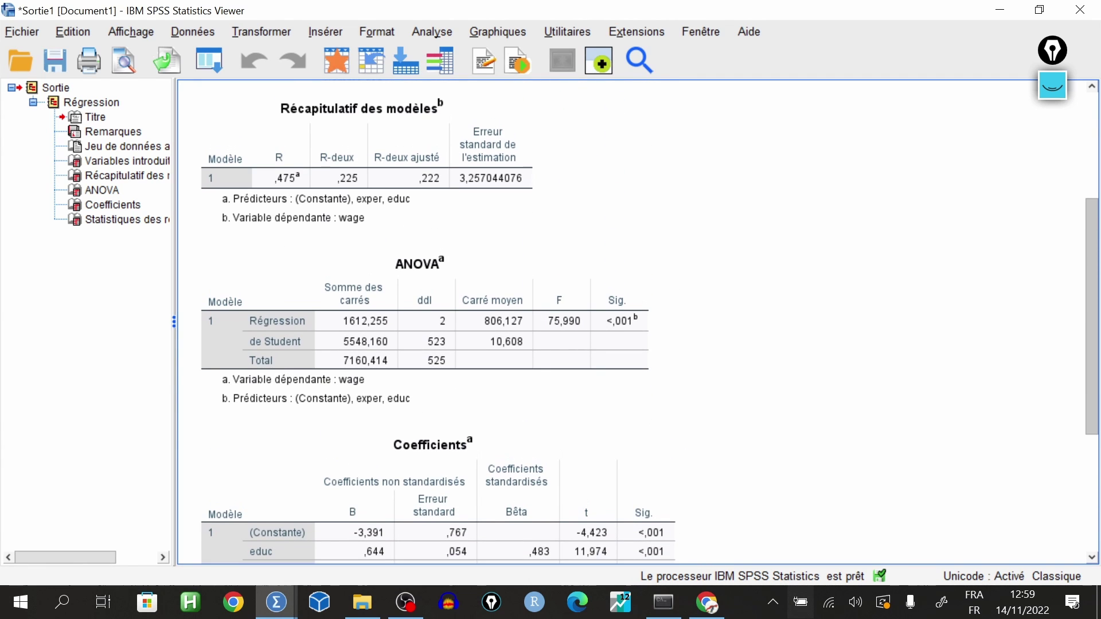
scroll(424, 321, up, 1)
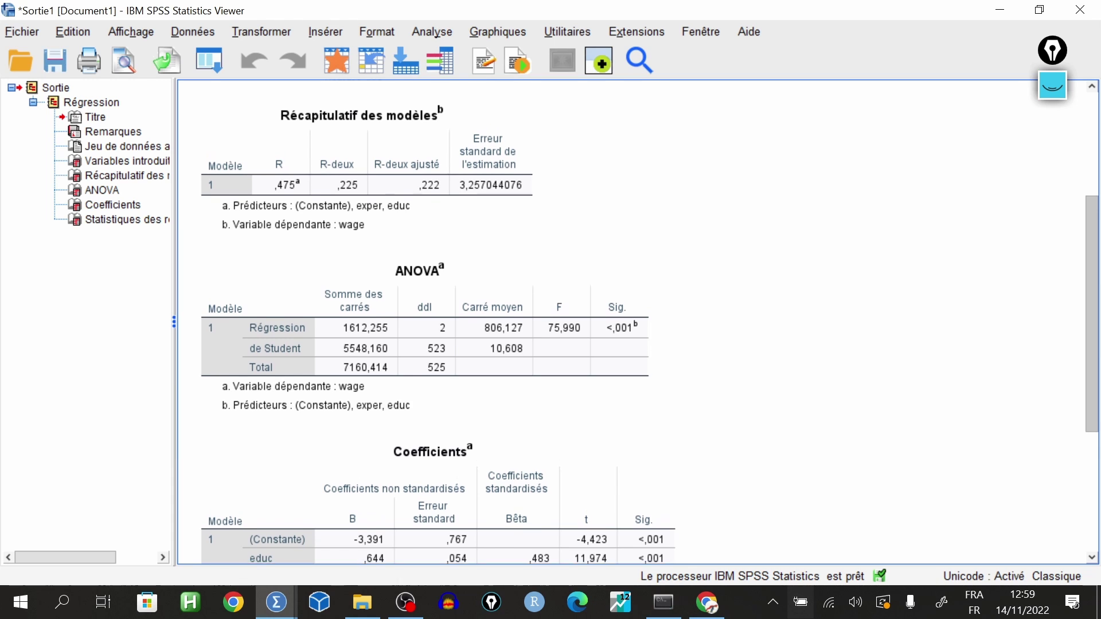
scroll(424, 321, up, 2)
scroll(424, 322, down, 5)
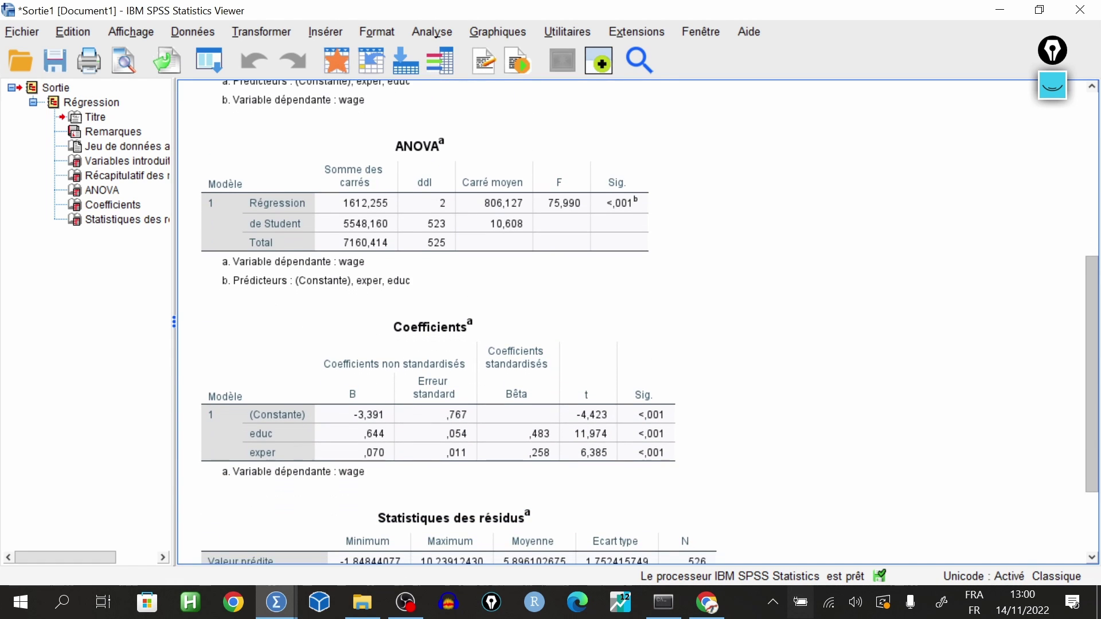
scroll(424, 322, up, 5)
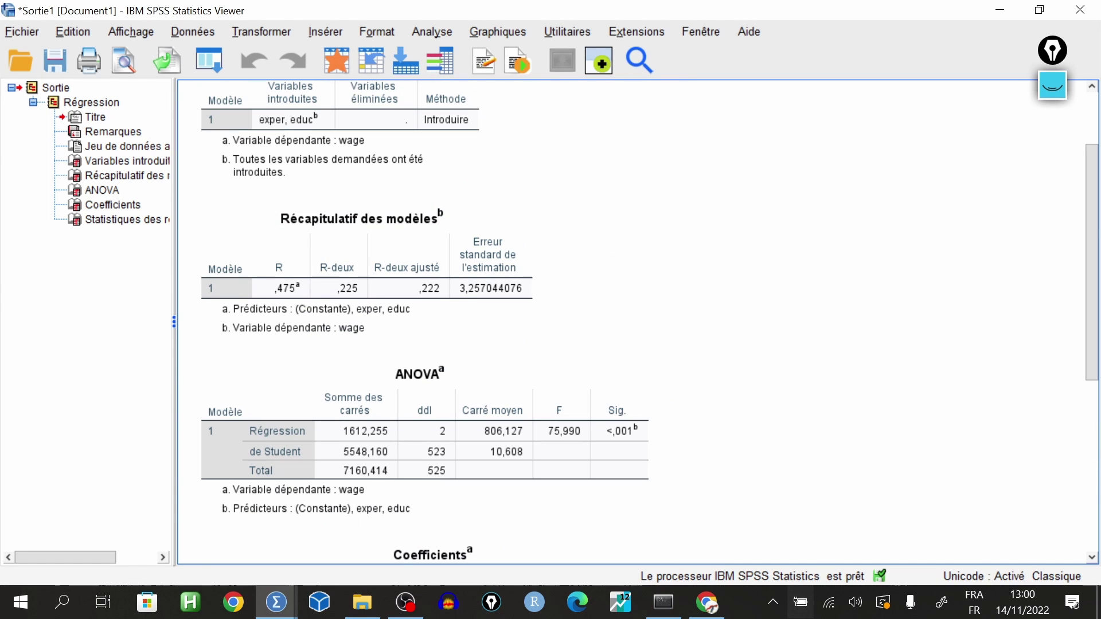
click(425, 436)
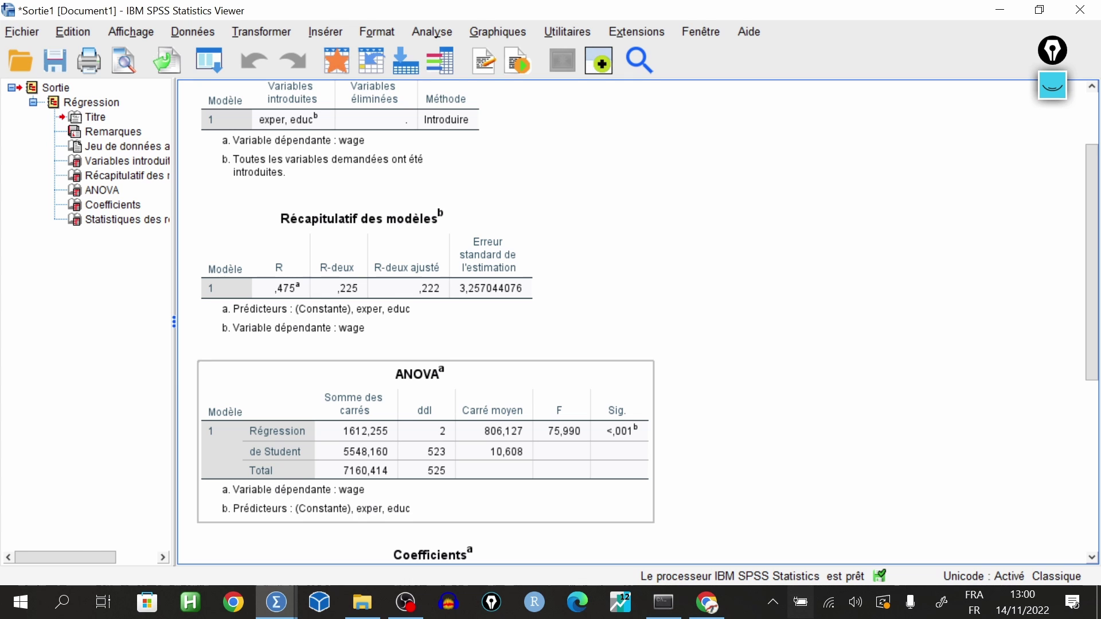
- Switch to the data editor and inspect the saved residuals column RES_1 at the end of the dataset
click(276, 602)
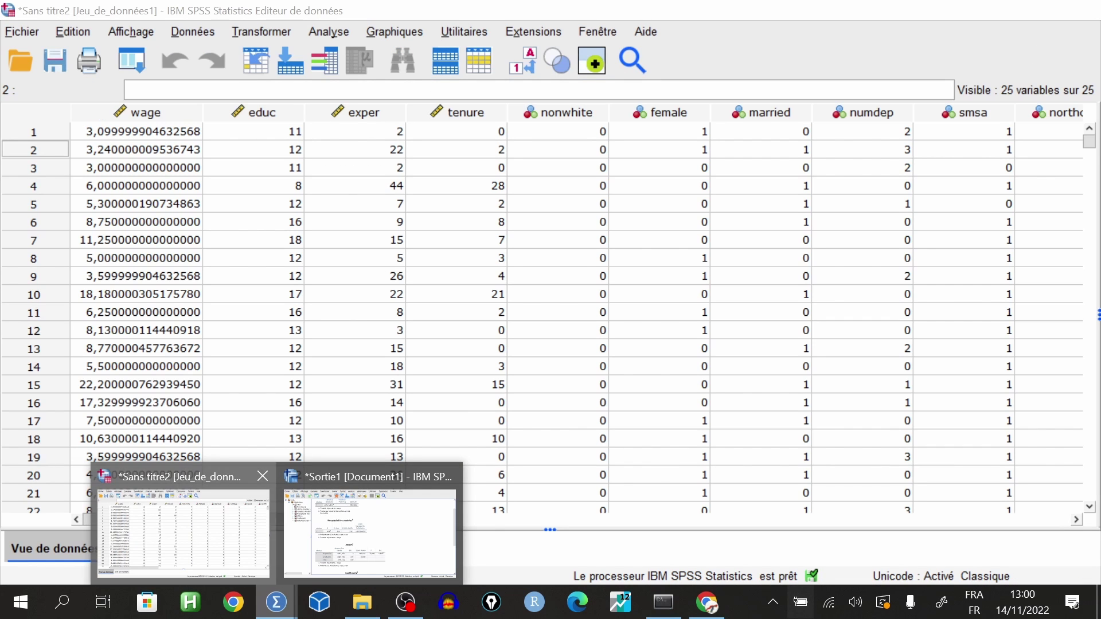
click(184, 528)
scroll(573, 315, right, 10)
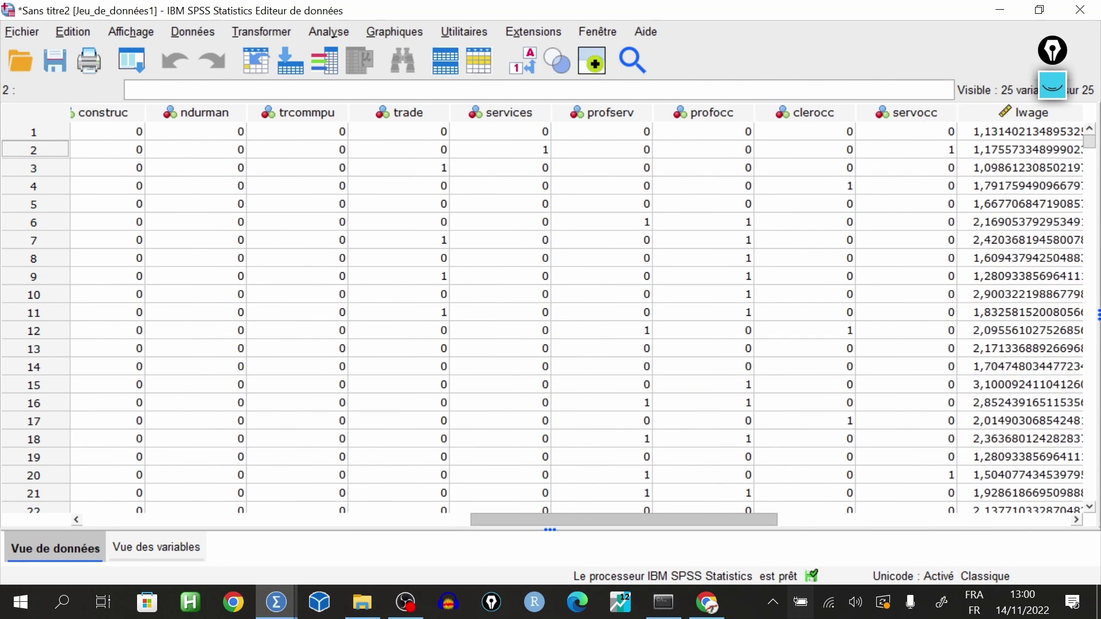
scroll(574, 315, right, 8)
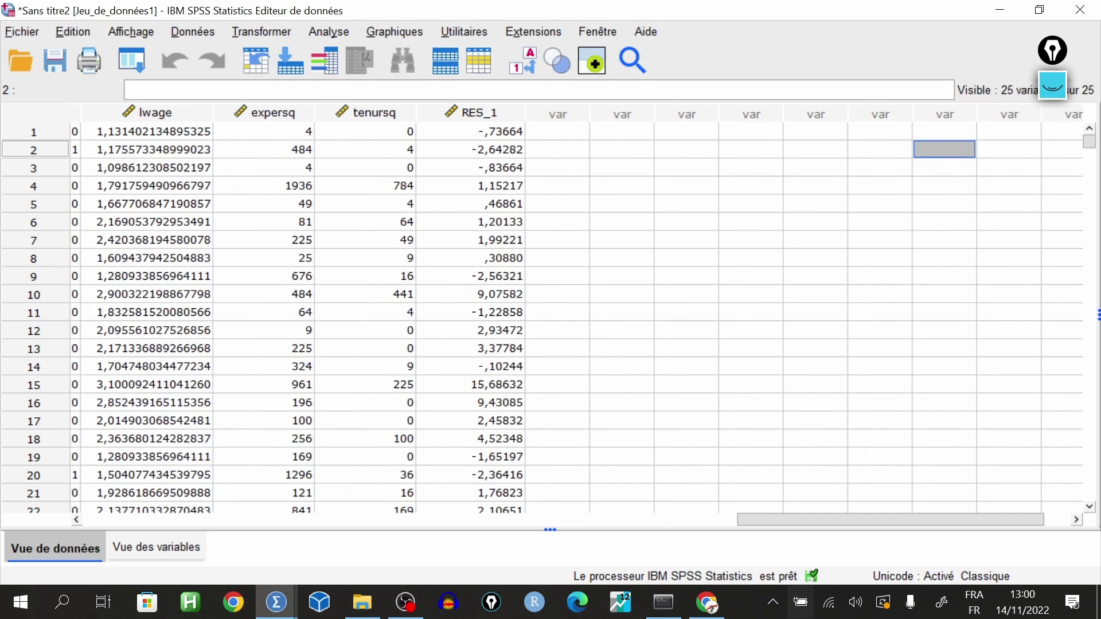
click(472, 112)
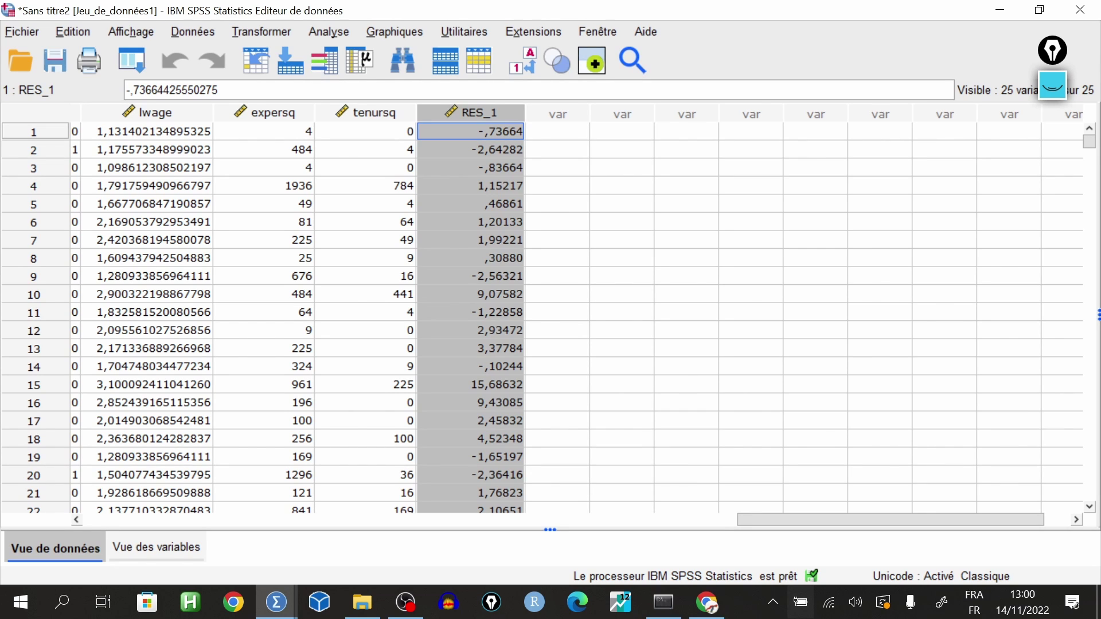
drag(622, 149, 741, 168)
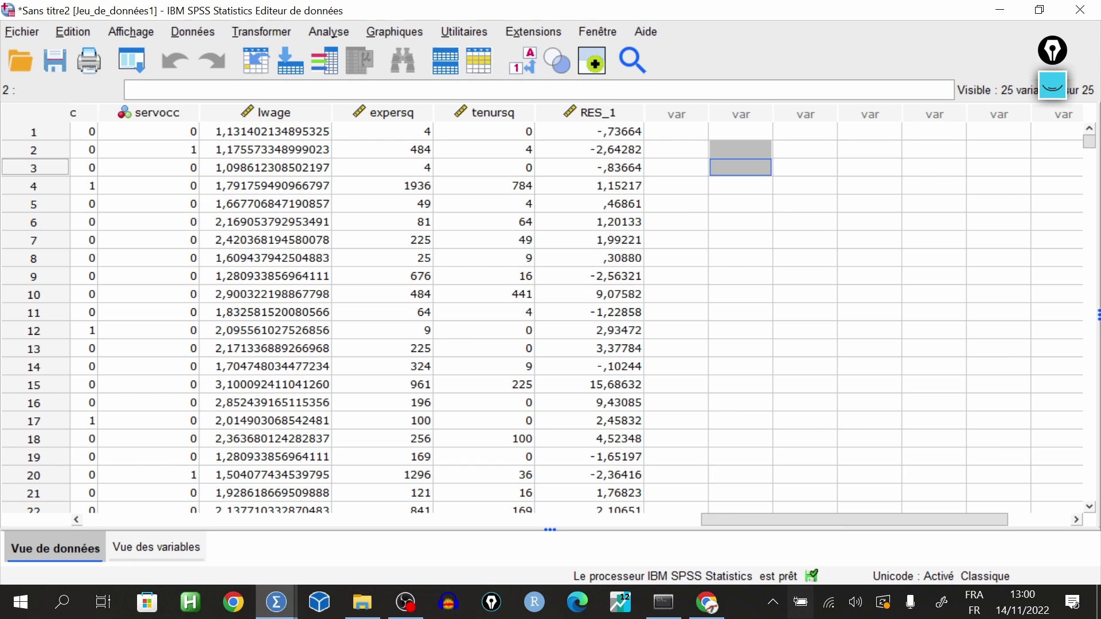
- Start the Explorer procedure from the descriptive statistics and add Unstandardized Residual as its dependent variable
key(alt+a)
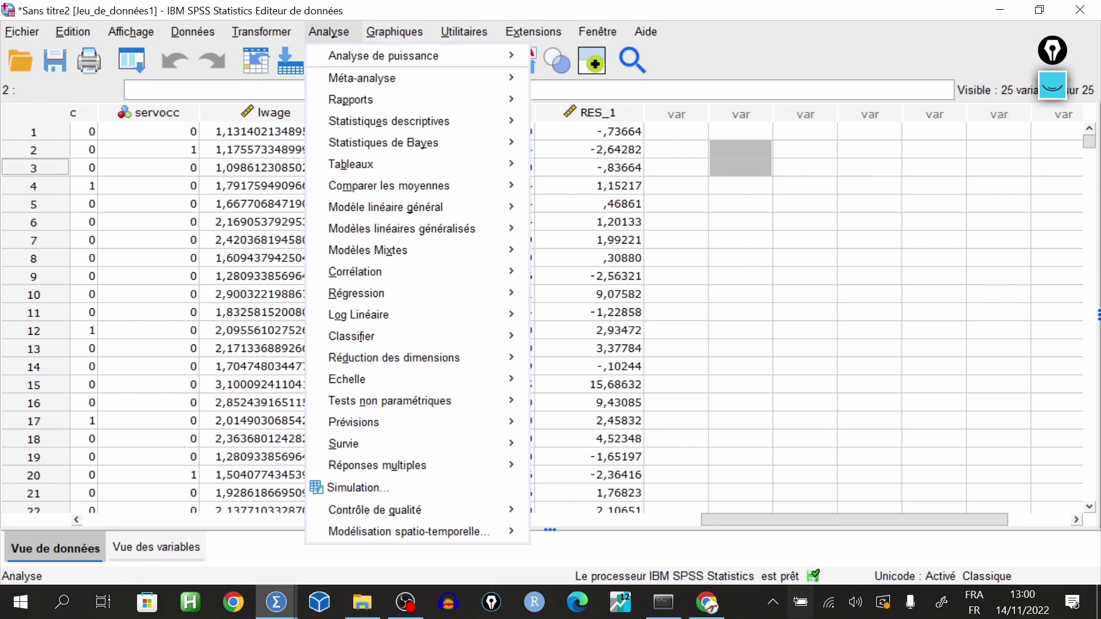
key(q)
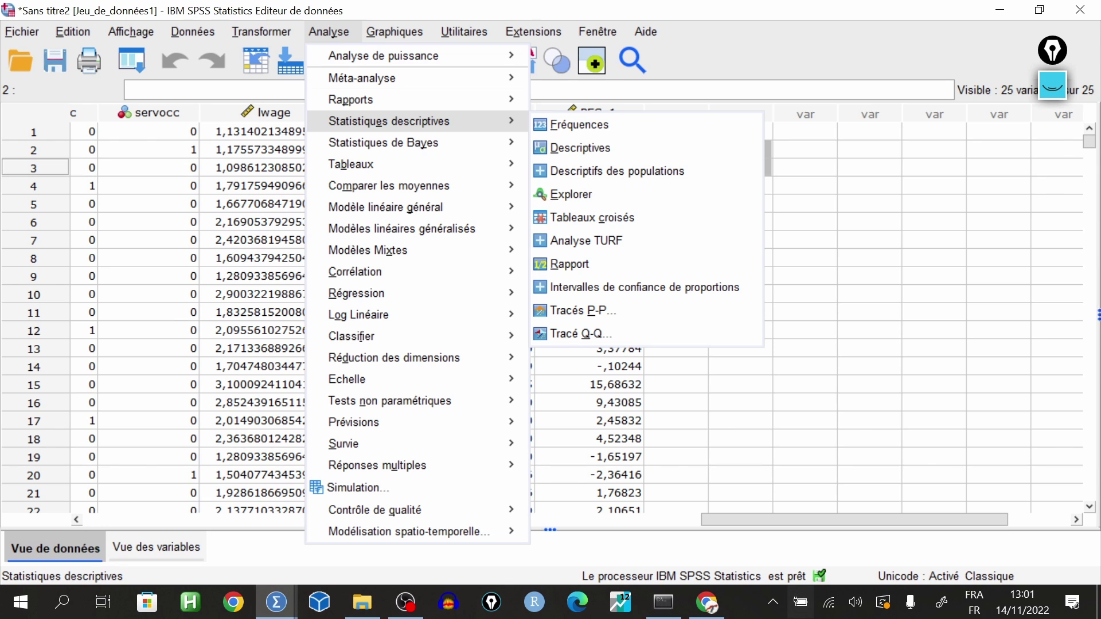
key(Right)
key(Down)
key(Down)
key(Down)
key(Down)
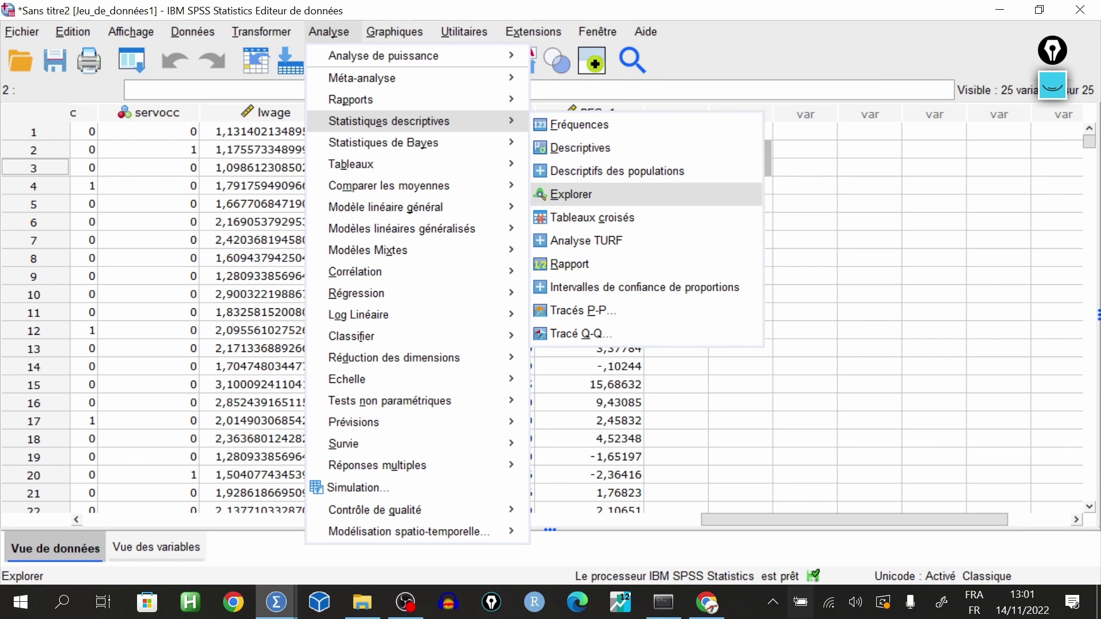
key(Up)
key(Return)
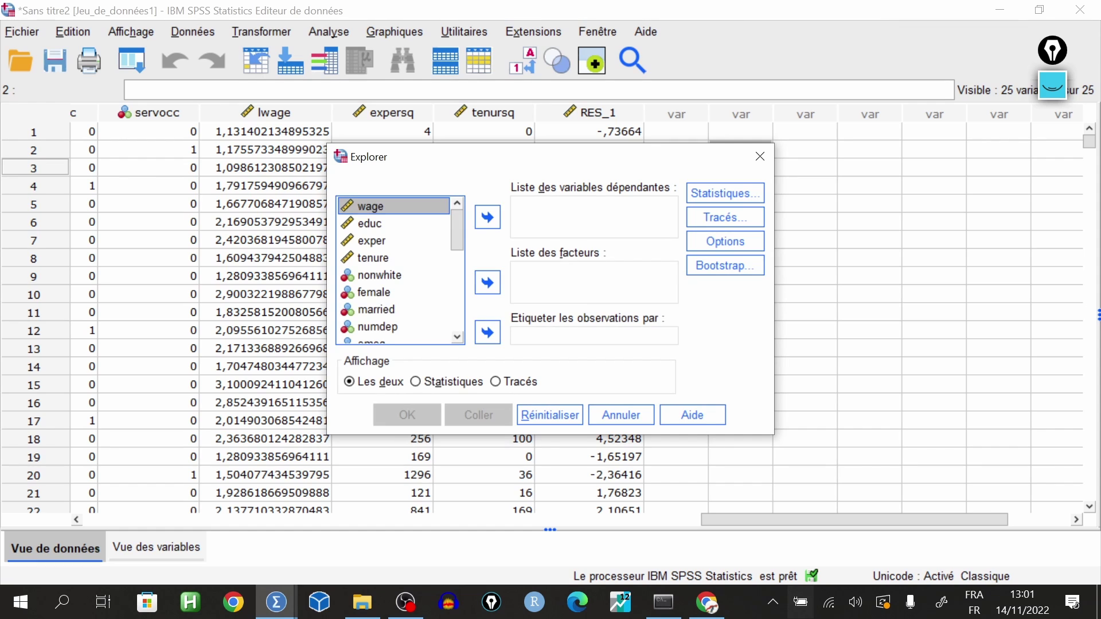
scroll(401, 270, down, 6)
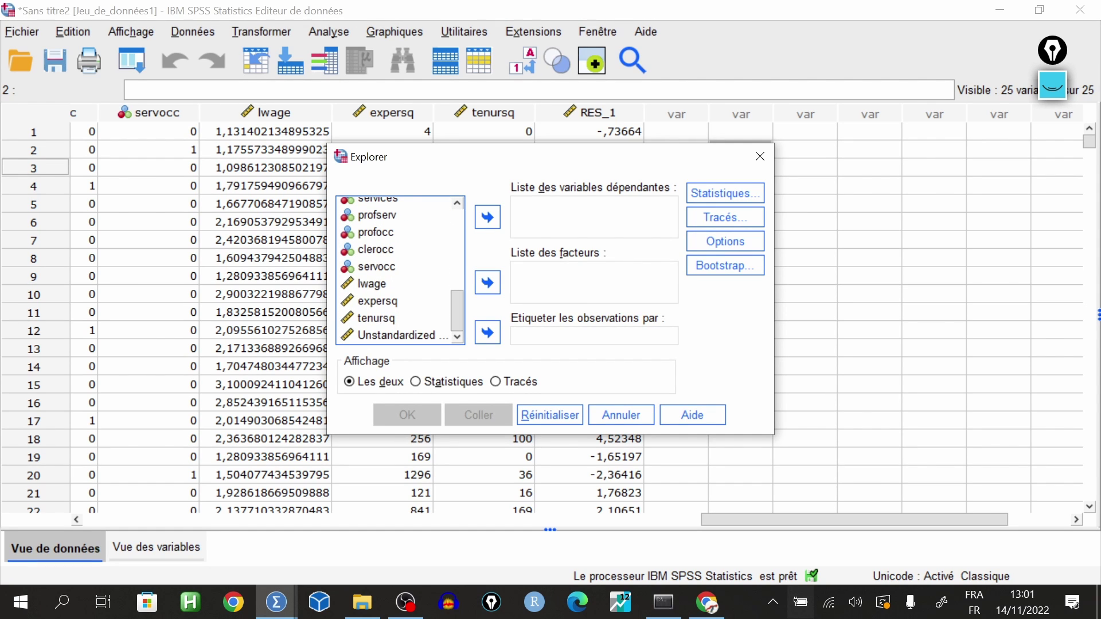
click(396, 335)
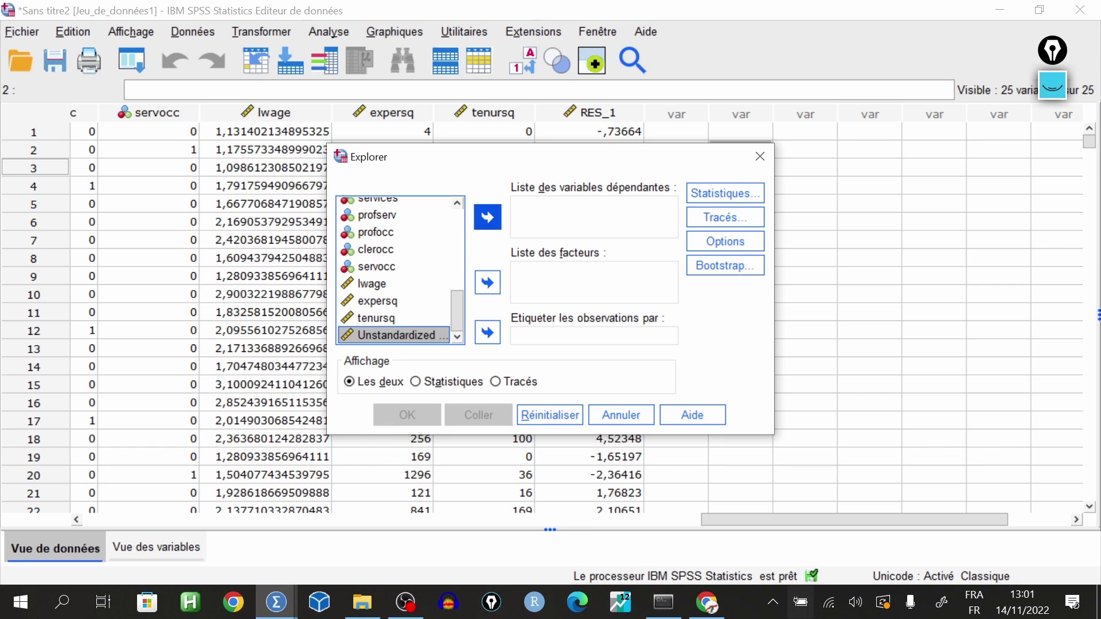
click(488, 217)
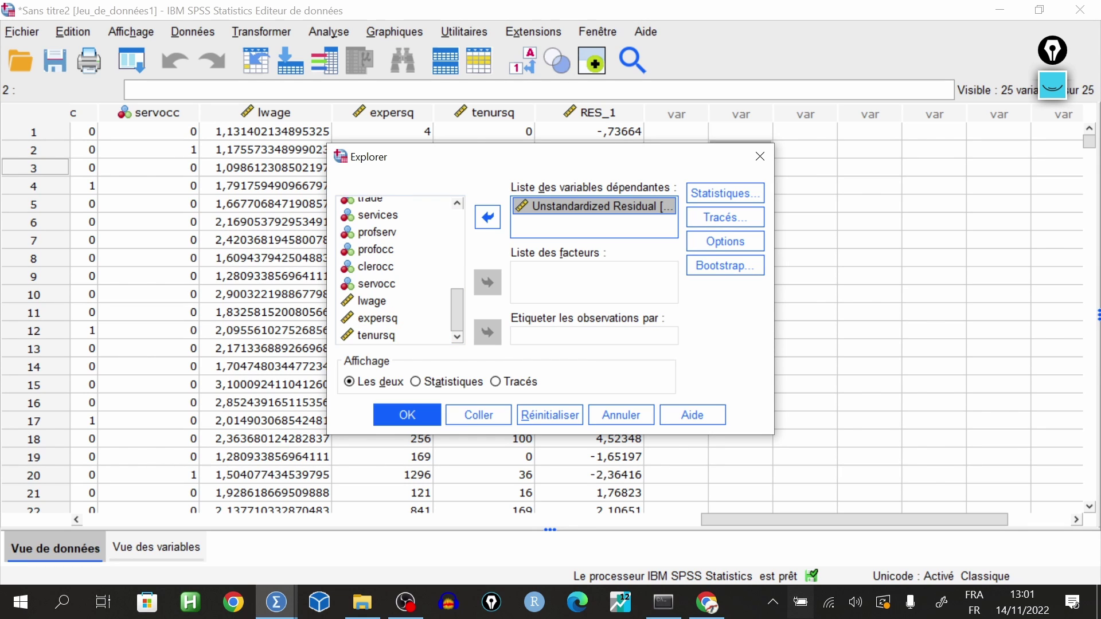
- Enable Histogramme and Tracés de répartition gaussiens avec tests in the Explorer plots, and run the analysis
click(725, 242)
click(726, 217)
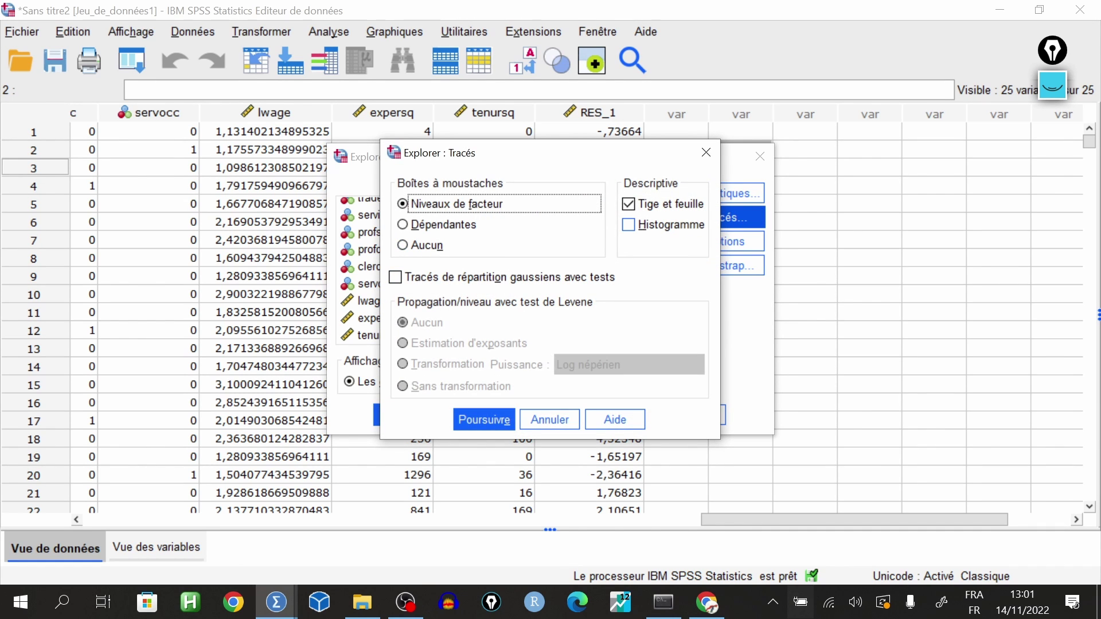
click(629, 225)
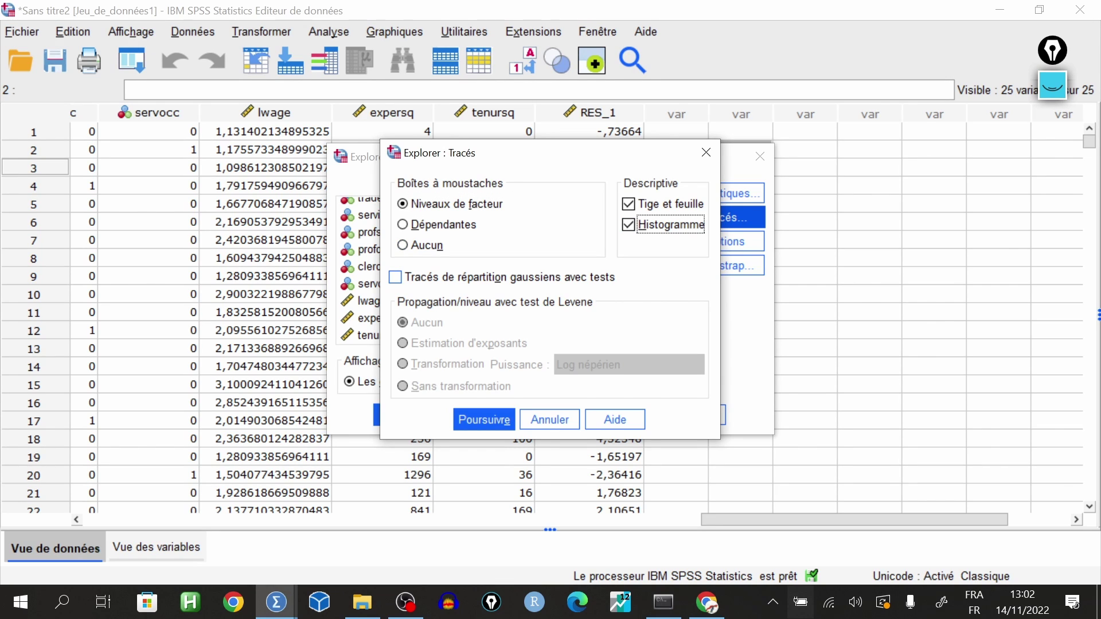
click(395, 277)
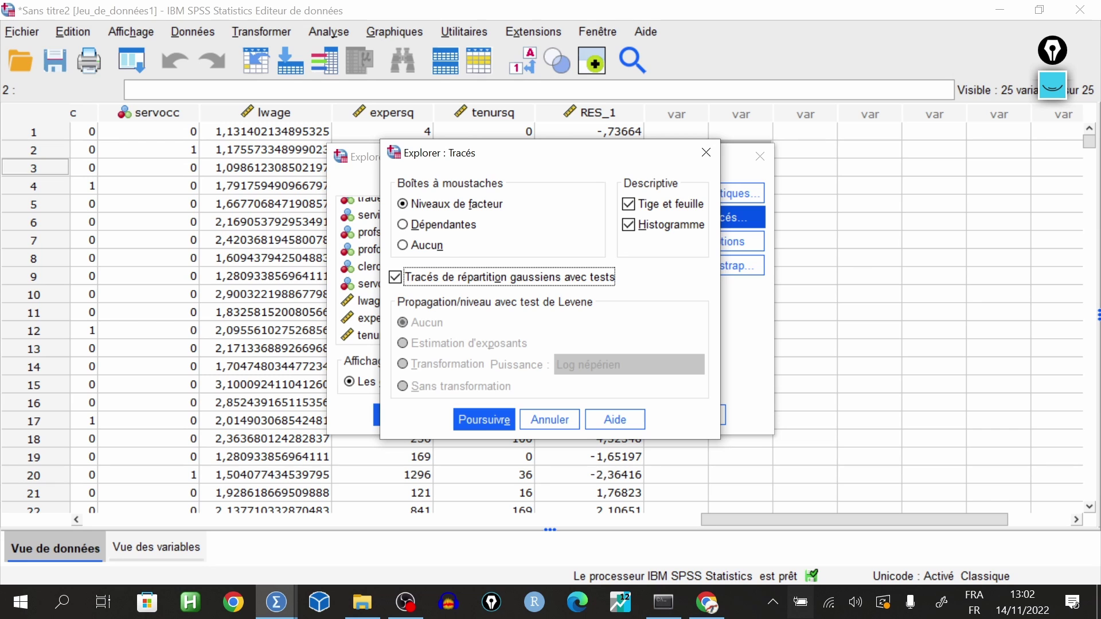
key(Return)
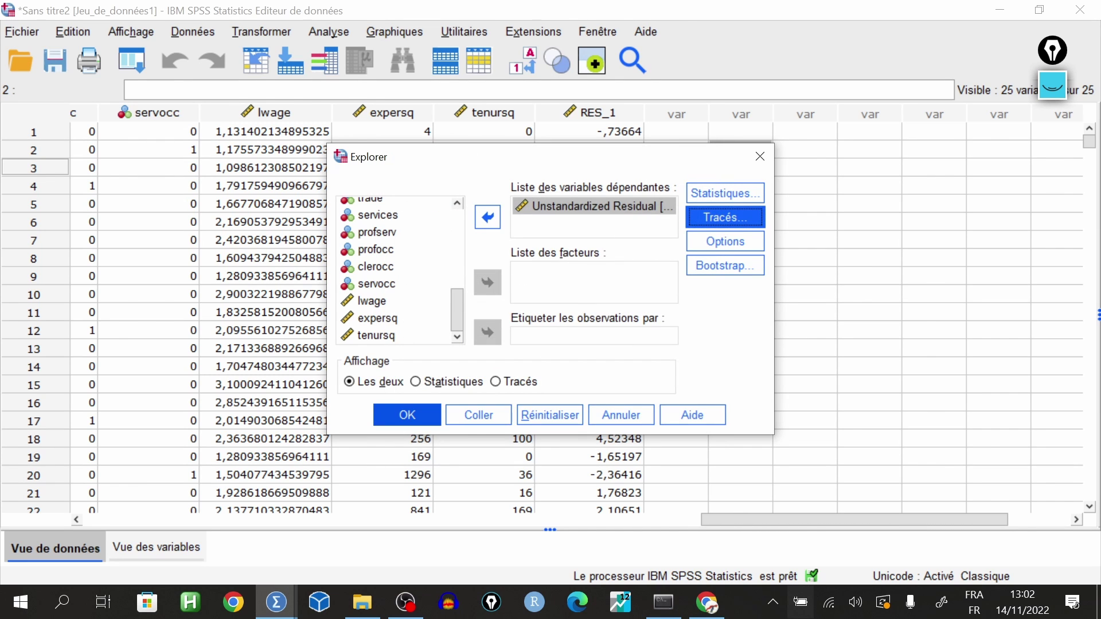
click(407, 415)
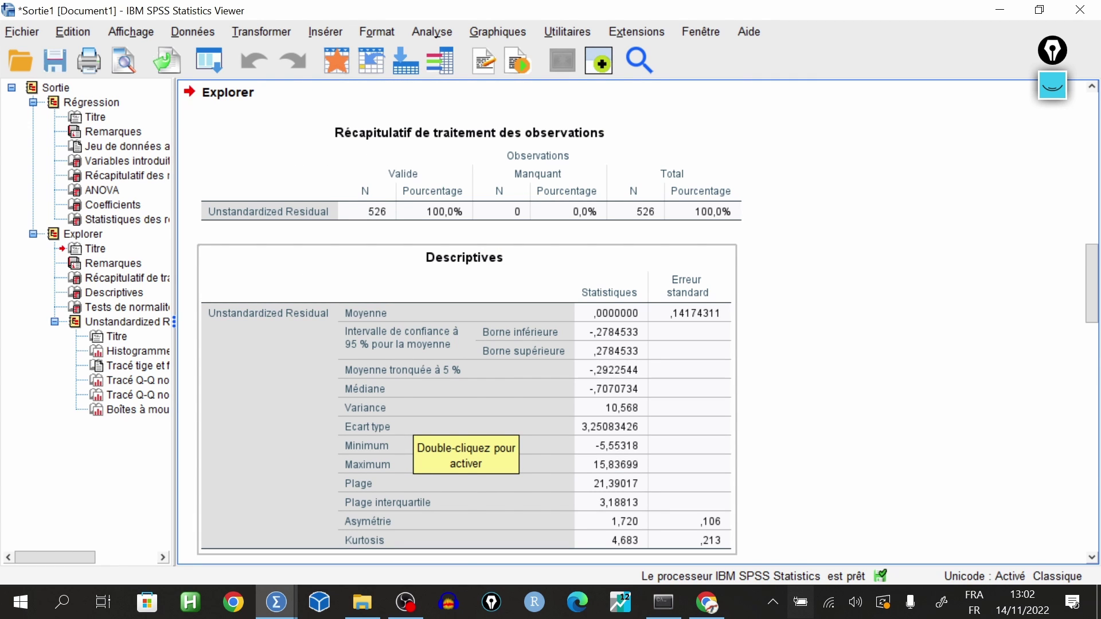
- Bring the Tests de normalité table into view and underline its Kolmogorov-Smirnov and Shapiro-Wilk headings with the annotation pen
scroll(470, 321, down, 8)
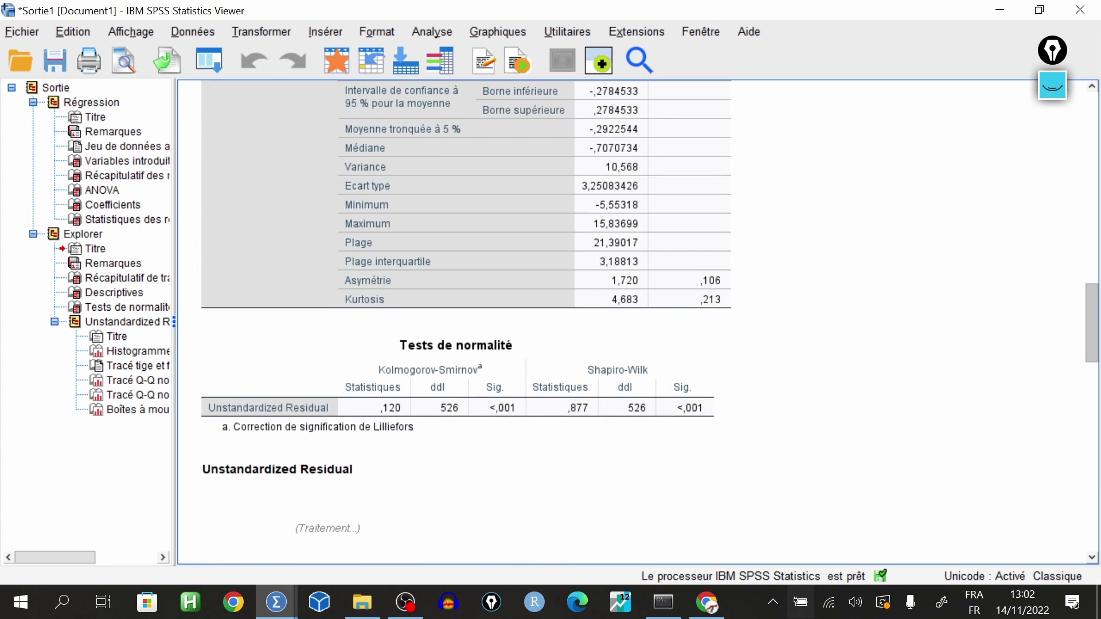
scroll(471, 321, up, 5)
key(ctrl+shift+3)
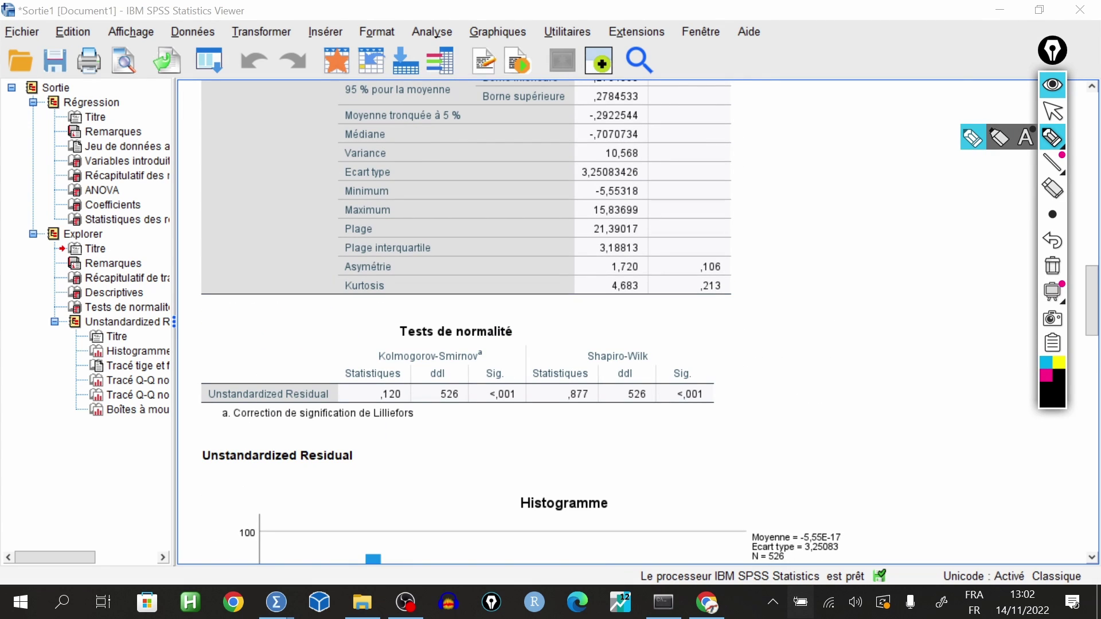
mouse_move(205, 321)
mouse_down()
mouse_move(382, 309)
mouse_move(753, 335)
mouse_move(648, 426)
mouse_move(275, 432)
mouse_move(172, 370)
mouse_move(229, 315)
mouse_up()
key(ctrl+shift+z)
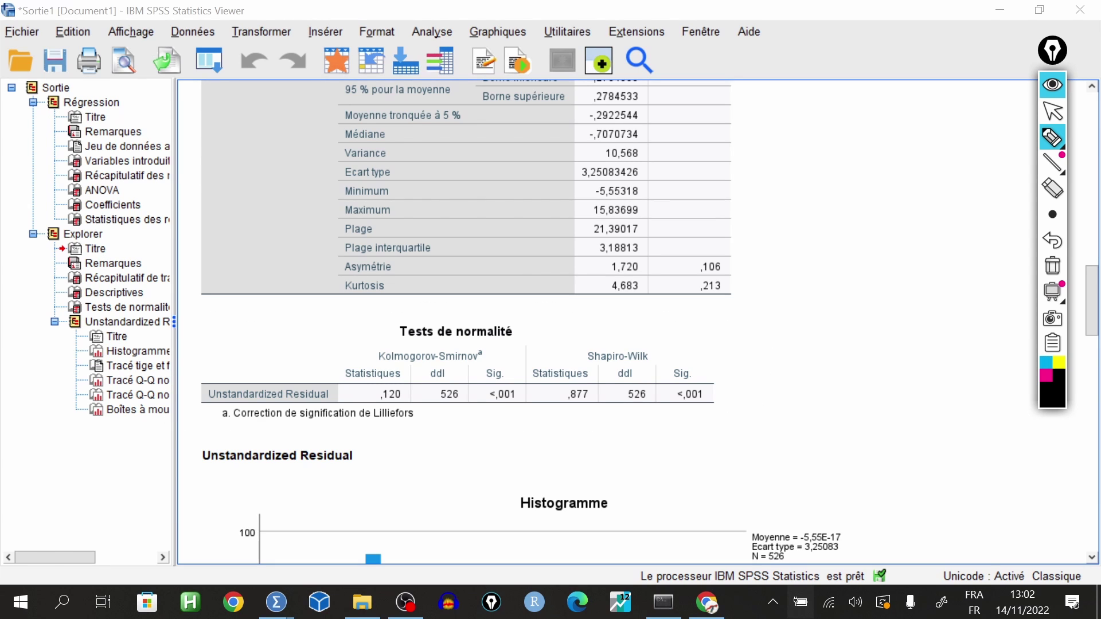
drag(384, 366, 481, 363)
drag(589, 364, 660, 362)
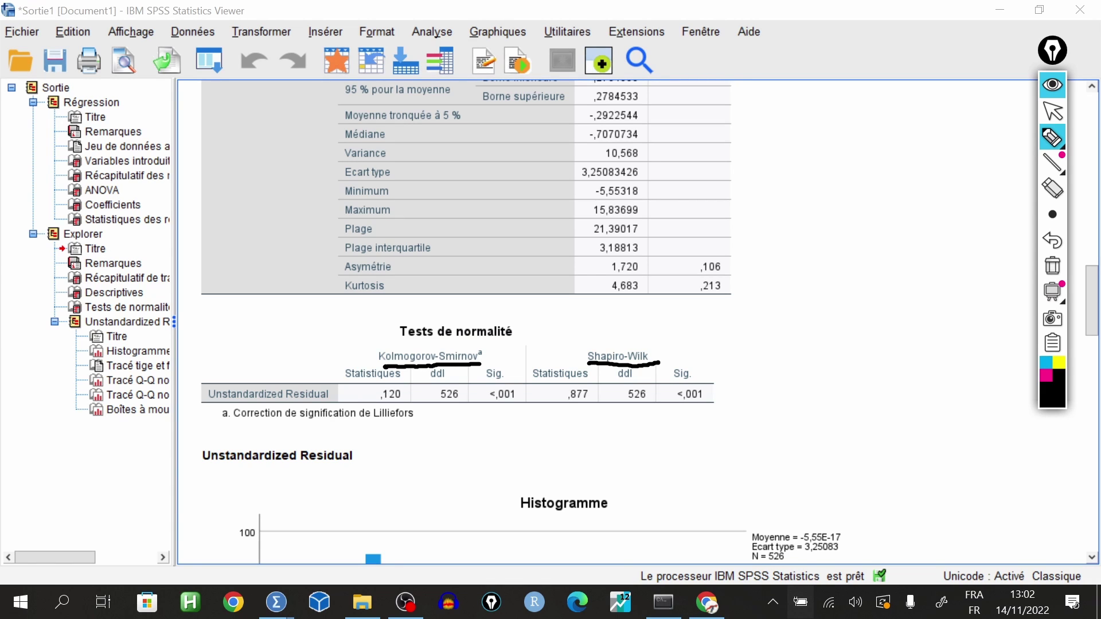
- Handwrite the null hypothesis "Ho: Il y a normalité des erreurs" beside the normality tests table
drag(758, 310, 761, 344)
mouse_move(776, 305)
mouse_down()
mouse_move(777, 341)
mouse_move(774, 331)
mouse_up()
mouse_move(799, 325)
mouse_down()
mouse_move(799, 340)
mouse_move(798, 325)
mouse_up()
drag(828, 318, 827, 325)
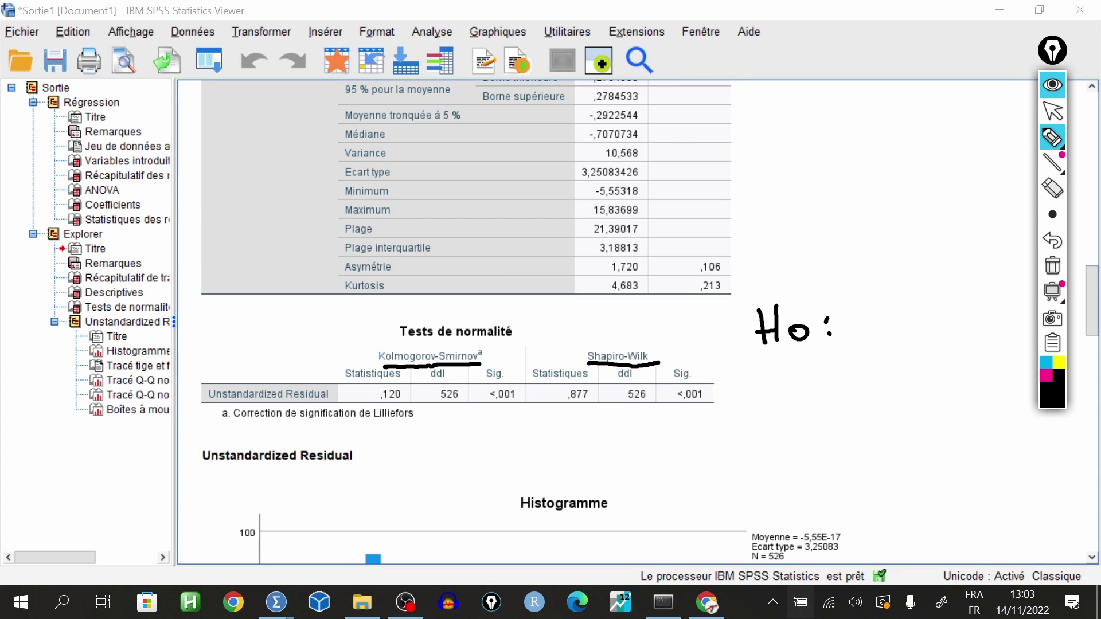
mouse_move(779, 395)
mouse_down()
mouse_move(792, 365)
mouse_move(796, 403)
mouse_up()
mouse_move(829, 373)
mouse_down()
mouse_move(841, 385)
mouse_move(838, 426)
mouse_up()
mouse_move(875, 390)
mouse_down()
mouse_move(878, 402)
mouse_move(923, 391)
mouse_move(950, 401)
mouse_move(1009, 395)
mouse_move(1017, 378)
mouse_move(1033, 398)
mouse_move(1030, 380)
mouse_up()
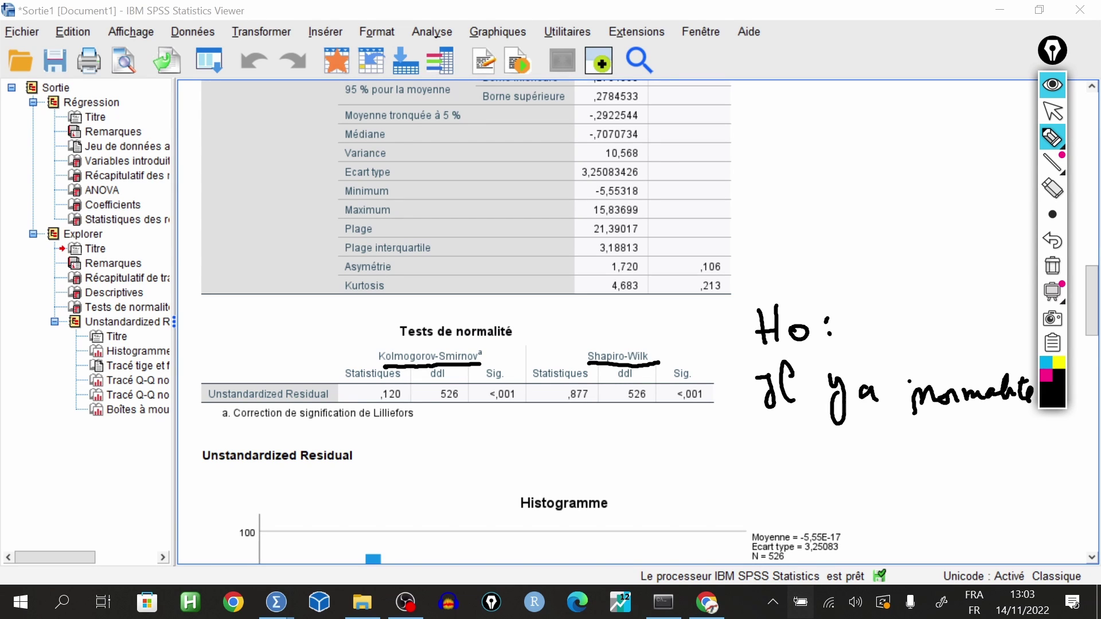
mouse_move(754, 459)
mouse_down()
mouse_move(746, 467)
mouse_move(841, 471)
mouse_move(877, 453)
mouse_move(981, 471)
mouse_up()
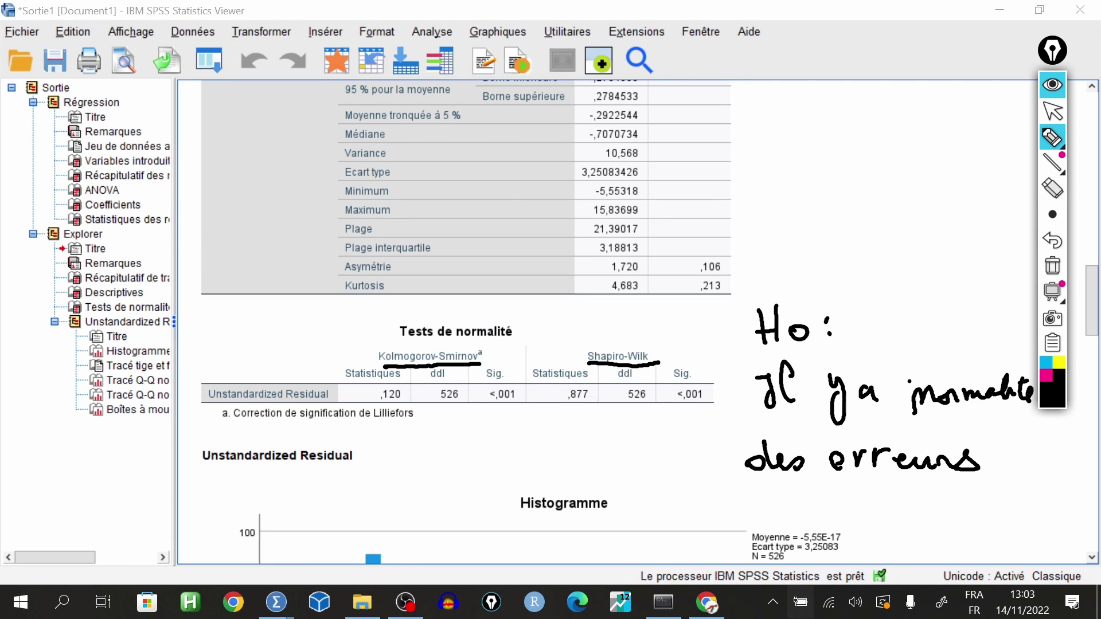
- Circle the Kolmogorov-Smirnov Sig. value and handwrite "p < 0,001" with an underline above the null hypothesis
mouse_move(486, 401)
mouse_down()
mouse_move(494, 410)
mouse_move(530, 391)
mouse_move(482, 397)
mouse_up()
drag(792, 161, 801, 203)
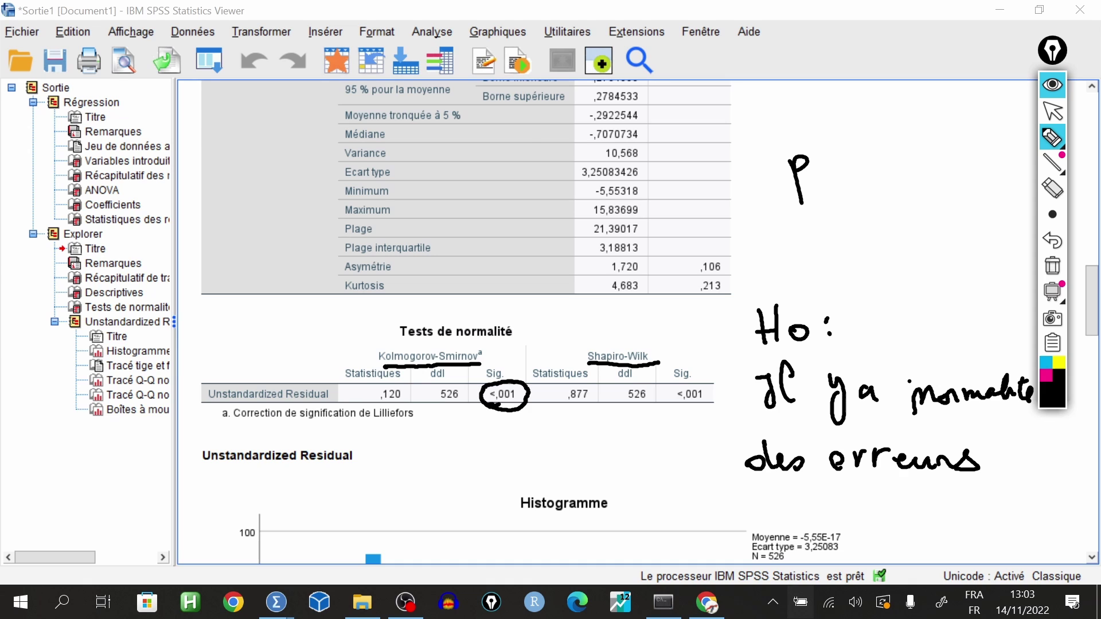
drag(824, 165, 867, 157)
mouse_move(881, 166)
mouse_down()
mouse_move(880, 180)
mouse_move(923, 162)
mouse_up()
mouse_move(933, 156)
mouse_down()
mouse_move(943, 166)
mouse_move(924, 189)
mouse_move(833, 211)
mouse_up()
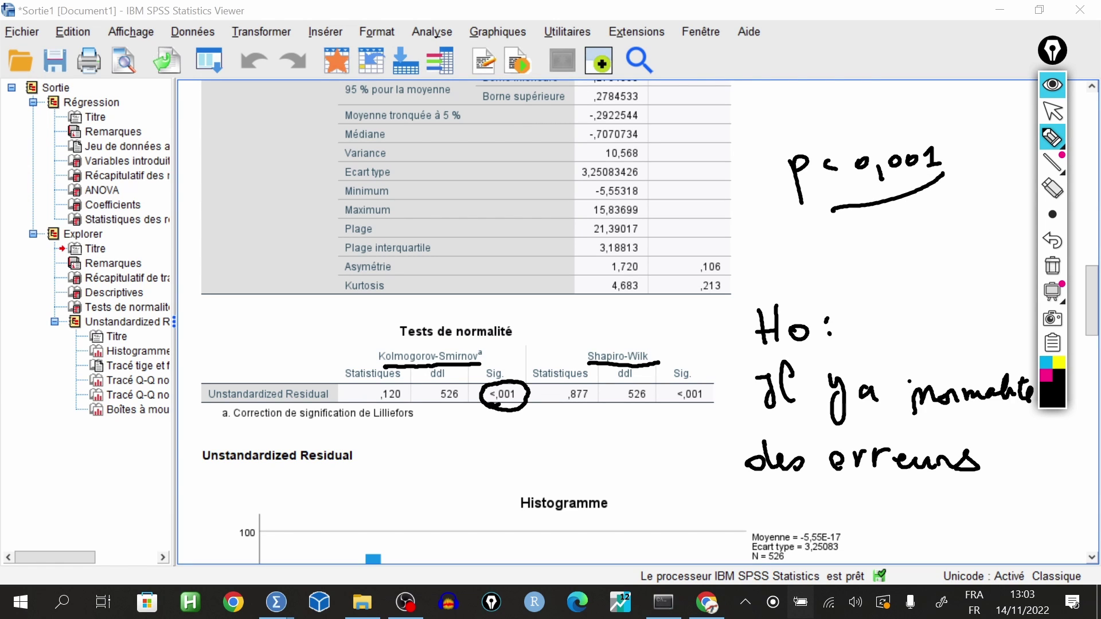
- Handwrite the significance threshold "5%" above the p-value note and underline it
mouse_move(781, 101)
mouse_down()
mouse_move(792, 113)
mouse_move(780, 121)
mouse_up()
mouse_move(782, 99)
mouse_down()
mouse_move(797, 97)
mouse_move(805, 120)
mouse_up()
drag(803, 92, 826, 122)
drag(850, 116, 777, 137)
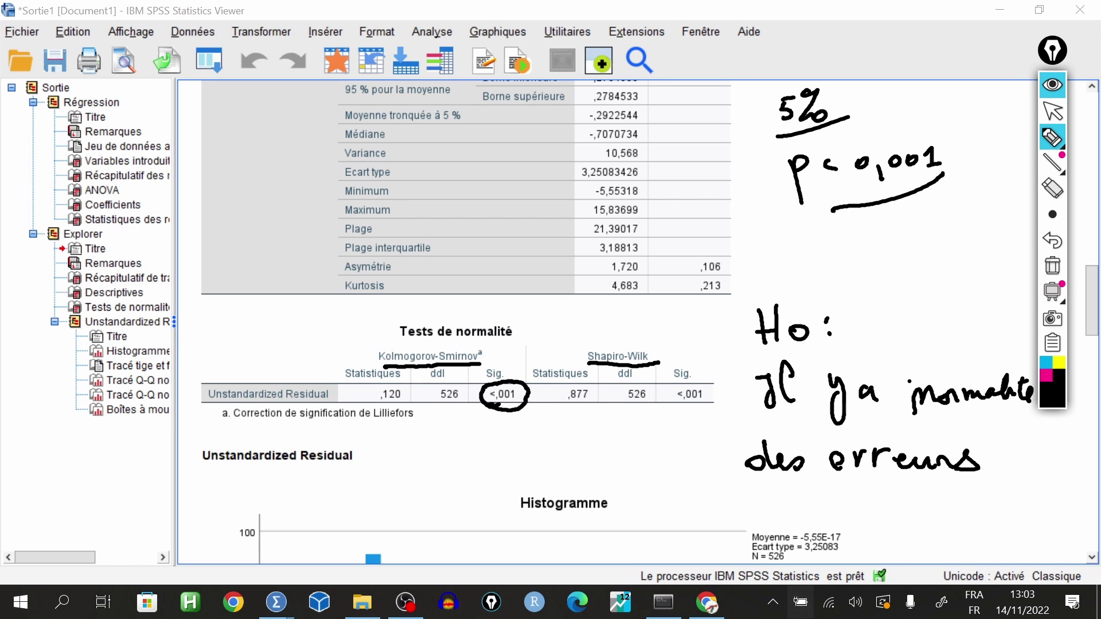
- Handwrite "p > 5%" with an arrow down toward the null hypothesis, and underline 0,001 again
drag(773, 242, 781, 290)
mouse_move(766, 248)
mouse_down()
mouse_move(844, 254)
mouse_move(865, 230)
mouse_up()
drag(872, 225, 877, 262)
mouse_move(889, 252)
mouse_down()
mouse_move(890, 348)
mouse_move(907, 334)
mouse_up()
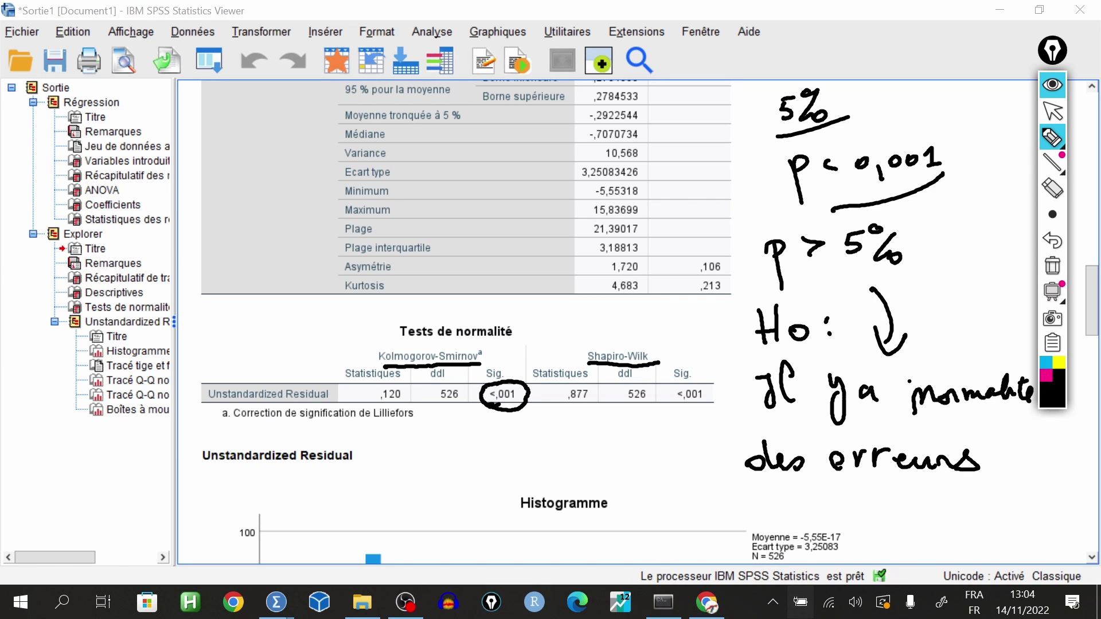
drag(833, 192, 935, 177)
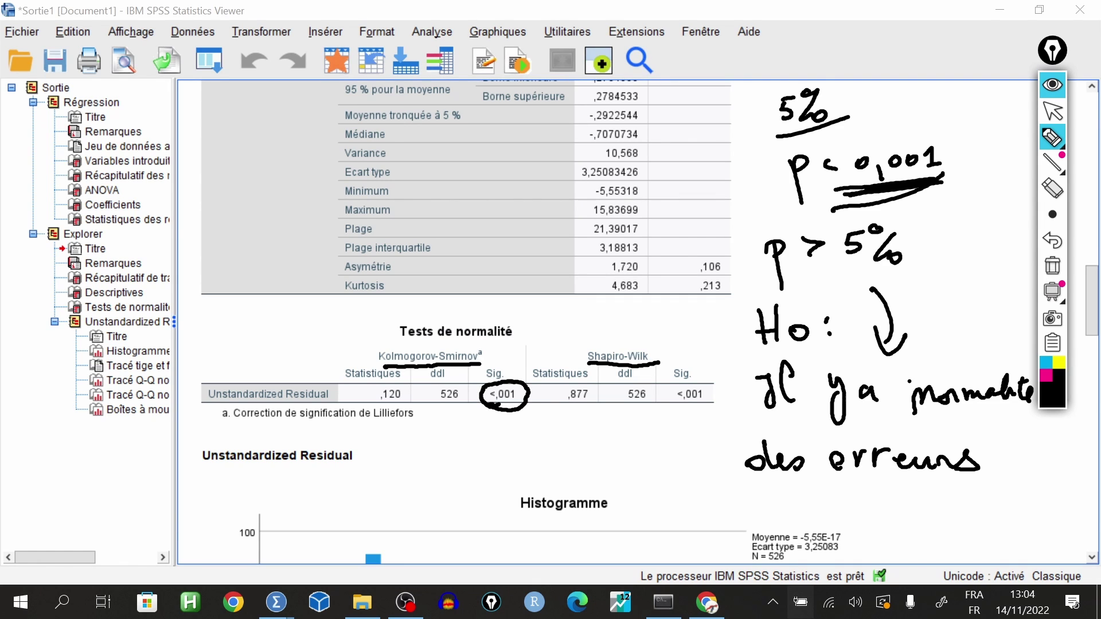
- Correct the handwritten comparison above the null hypothesis to "p < 5%" by drawing over the greater-than sign
mouse_move(823, 220)
mouse_down()
mouse_move(809, 248)
mouse_move(826, 252)
mouse_move(811, 230)
mouse_up()
drag(804, 238, 805, 250)
- Erase the circle around the Kolmogorov-Smirnov Sig. value and the Shapiro-Wilk underline, and mark the Shapiro-Wilk test again with the pen
click(1053, 188)
click(624, 362)
click(481, 395)
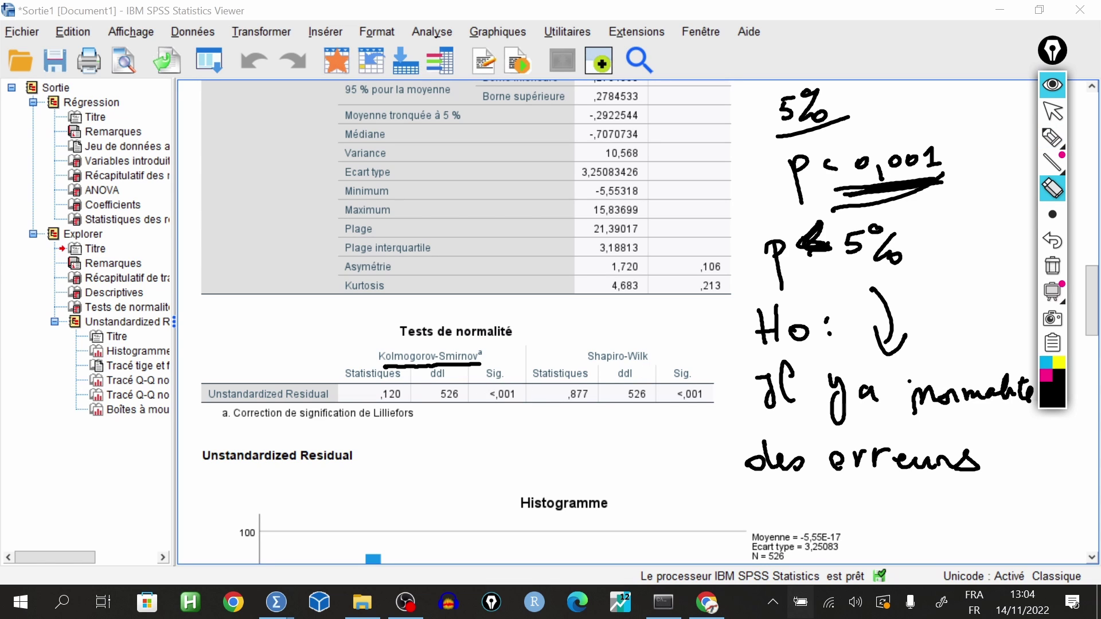
click(1052, 137)
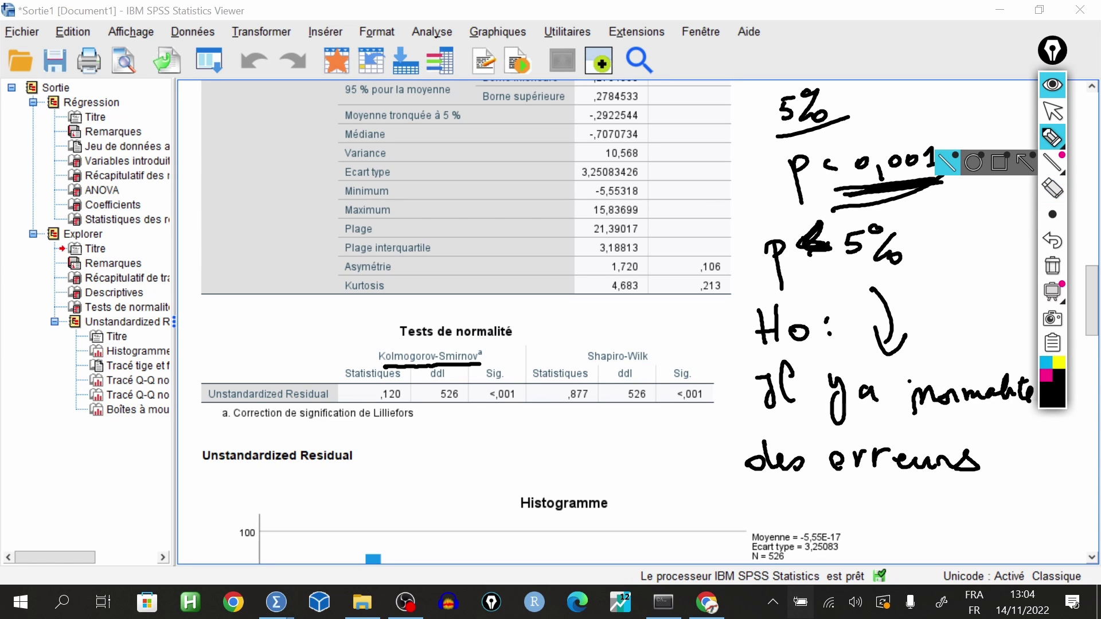
mouse_move(588, 363)
mouse_down()
mouse_move(682, 365)
mouse_move(689, 382)
mouse_move(728, 401)
mouse_move(714, 385)
mouse_up()
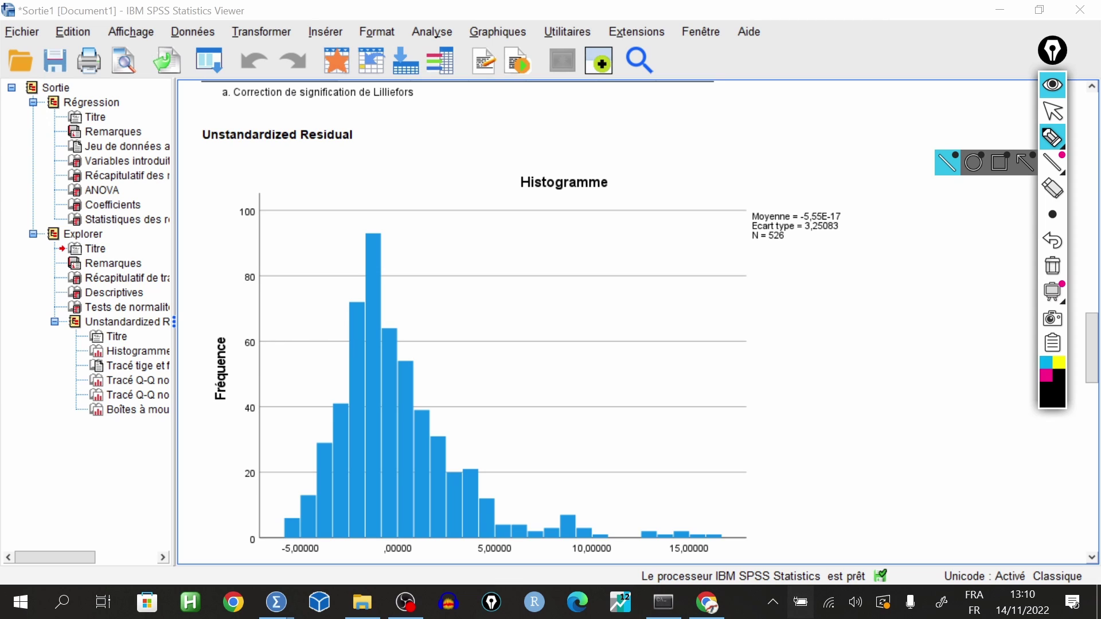
- Annotate the residual histogram by underlining its title, tracing its outline over the bars, and sketching a bell curve with a vertical stroke for comparison
drag(516, 205, 616, 202)
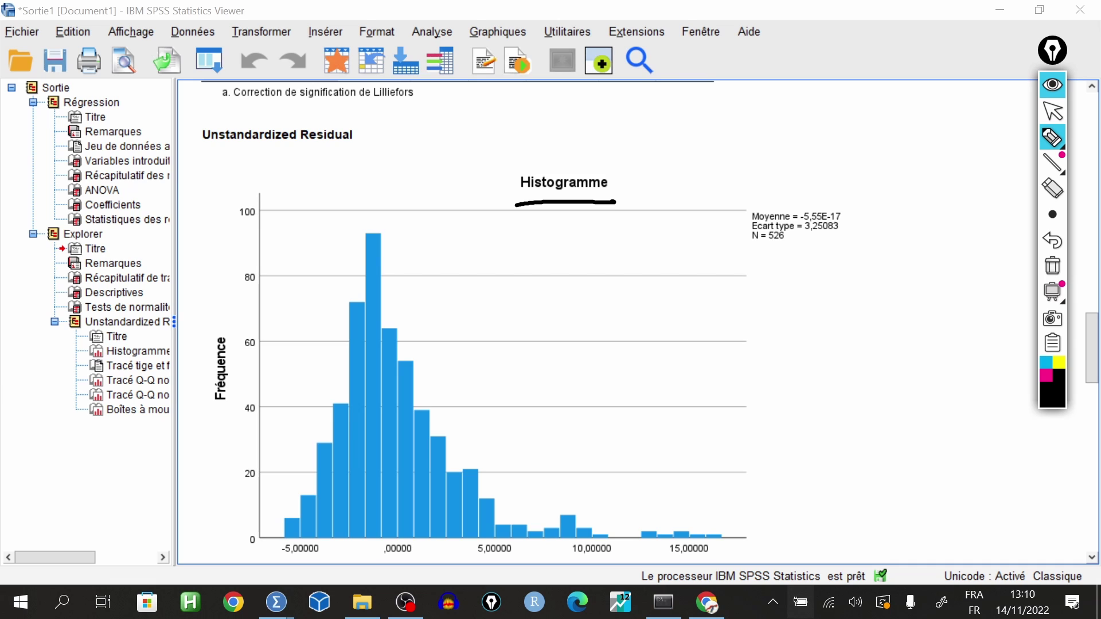
mouse_move(270, 535)
mouse_down()
mouse_move(305, 497)
mouse_move(722, 510)
mouse_up()
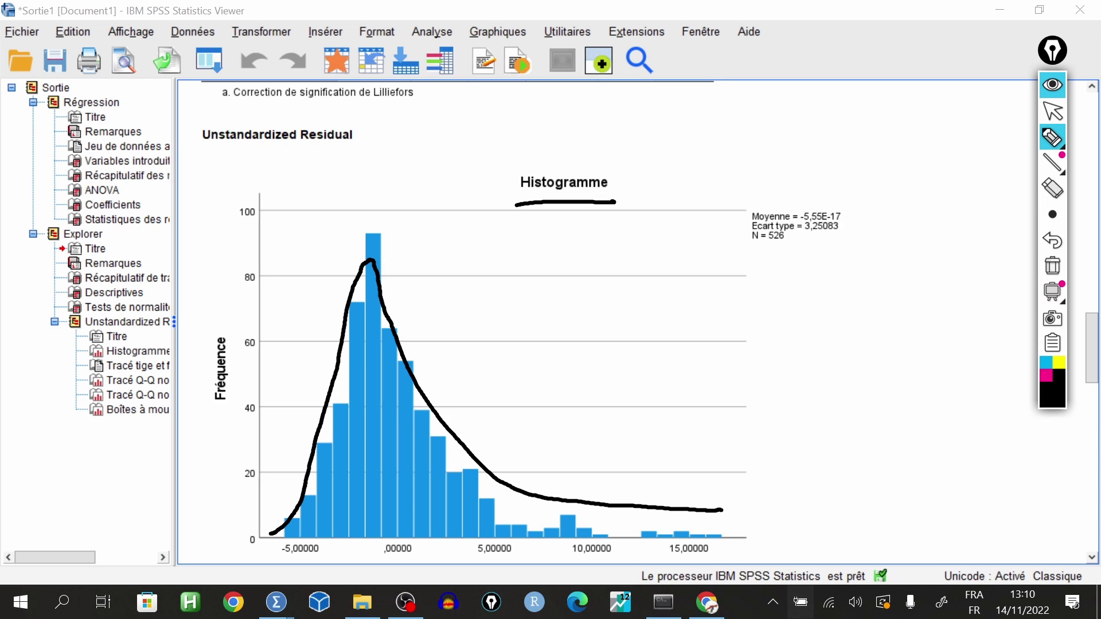
mouse_move(696, 175)
mouse_down()
mouse_move(722, 120)
mouse_move(783, 130)
mouse_move(832, 180)
mouse_up()
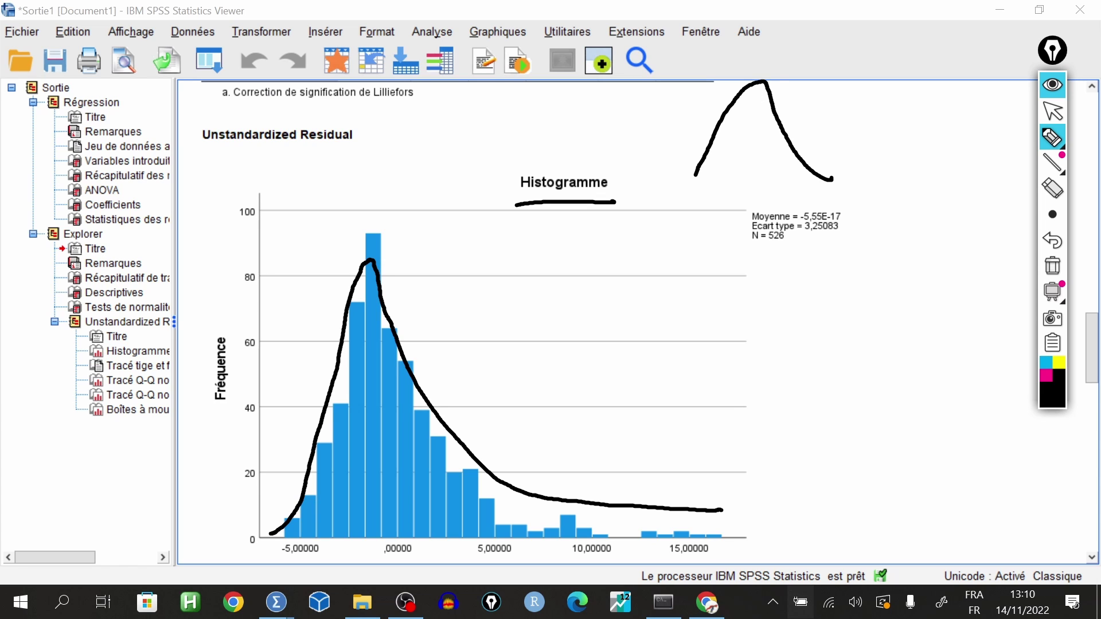
mouse_move(757, 62)
mouse_down()
mouse_move(763, 204)
mouse_move(741, 204)
mouse_up()
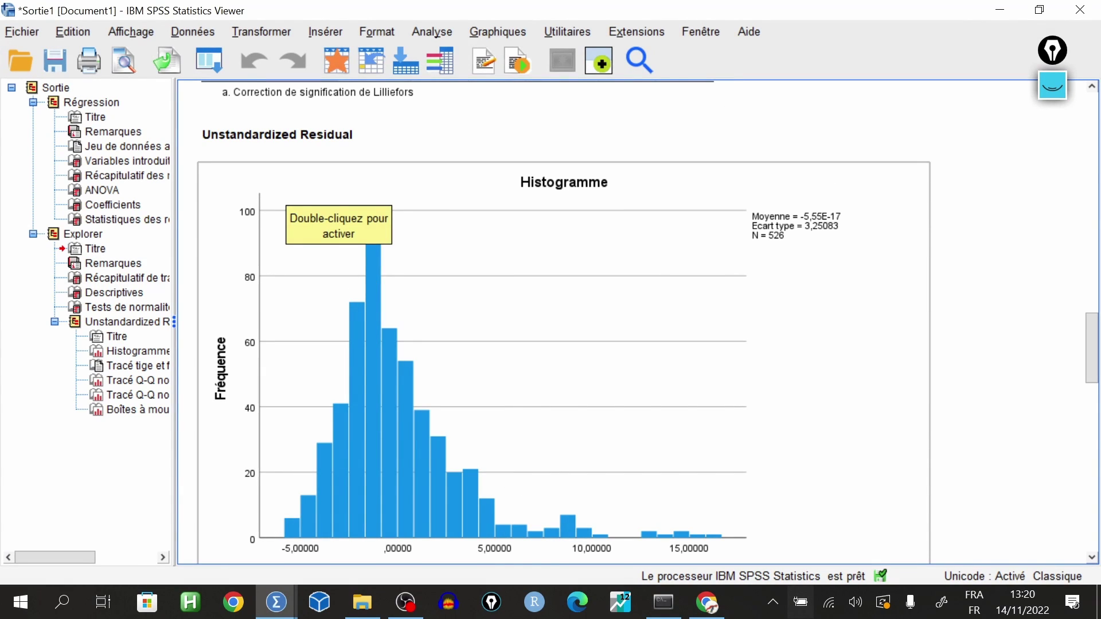
- Reopen the linear regression setup and check wage as the dependent variable with educ and exper as explanatory variables
click(432, 32)
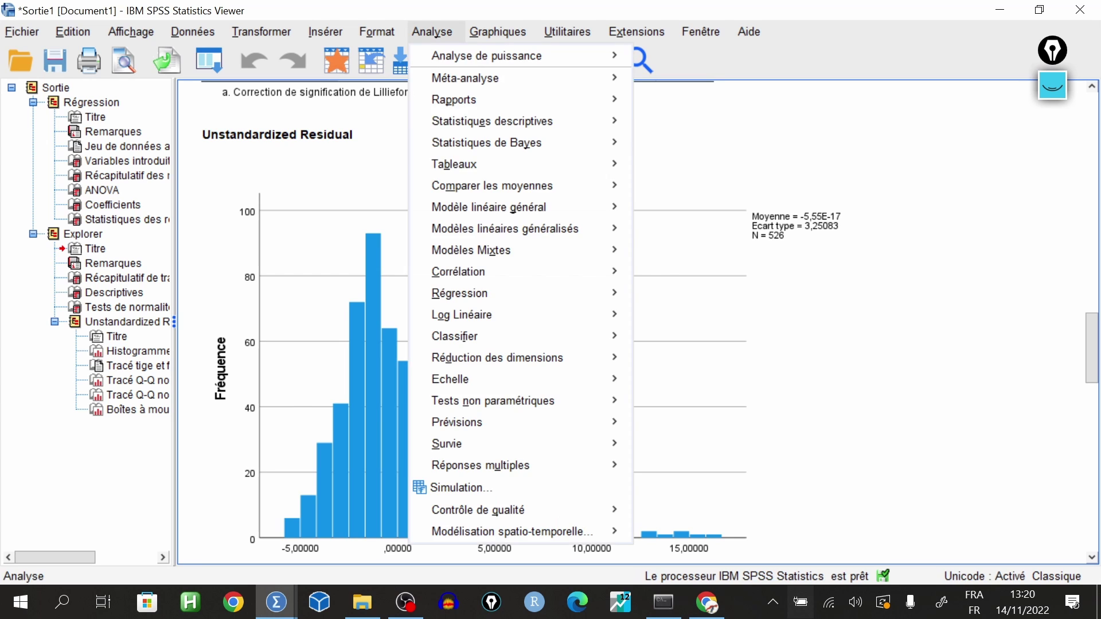
mouse_move(458, 293)
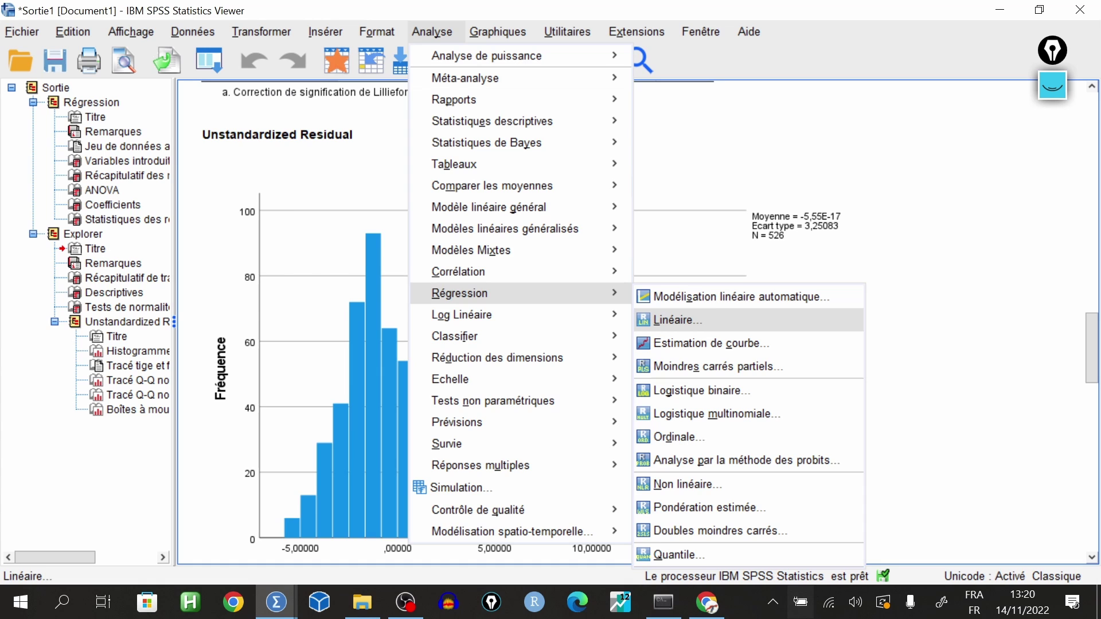
click(678, 320)
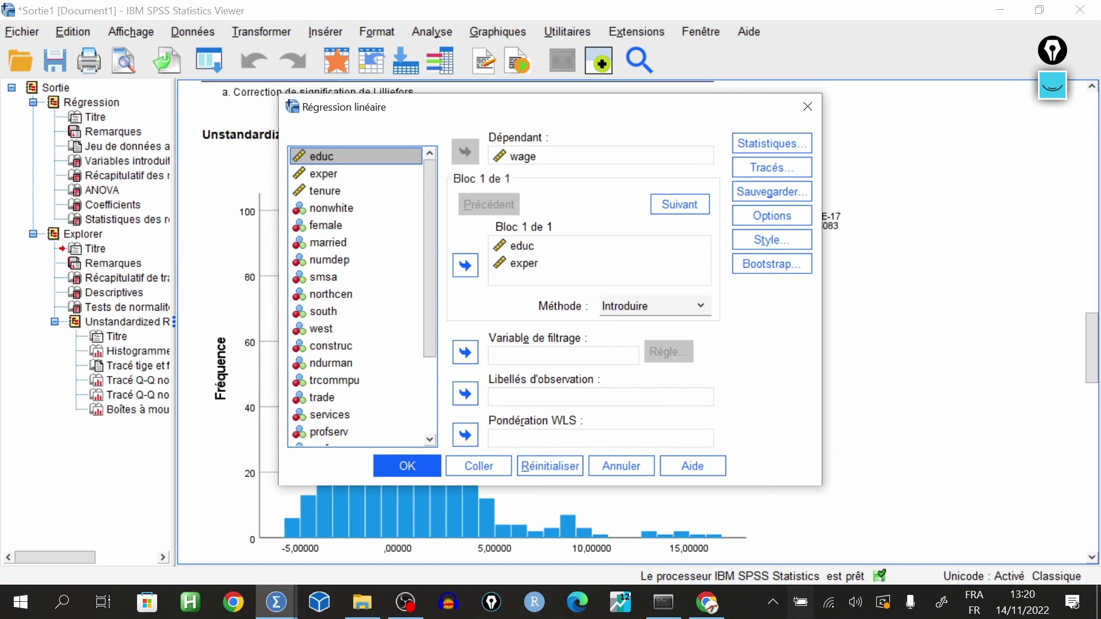
click(523, 156)
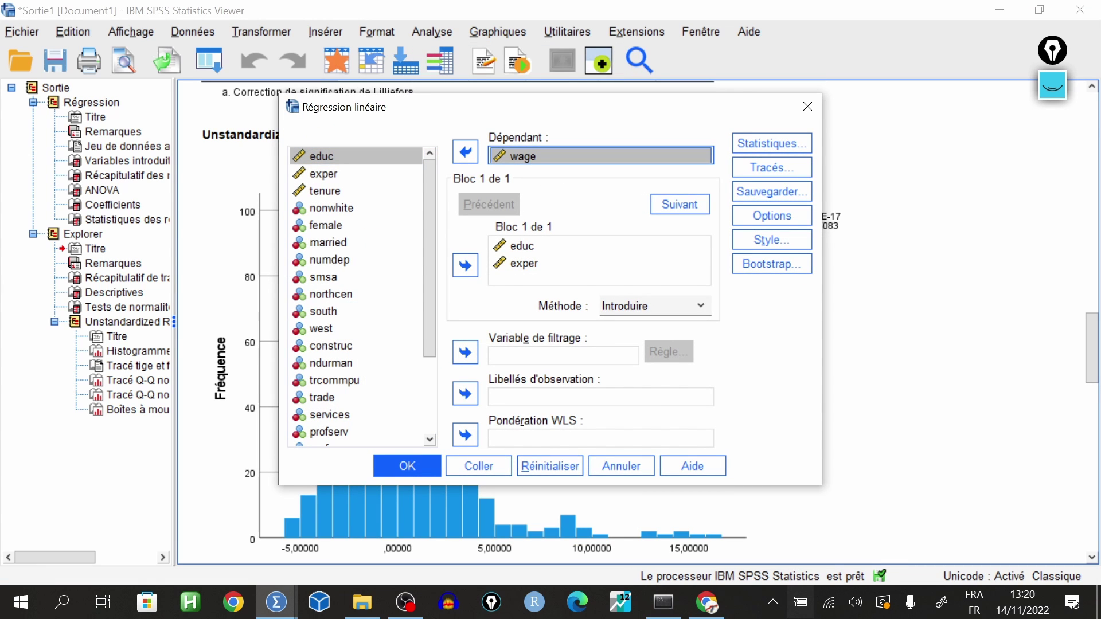
click(522, 245)
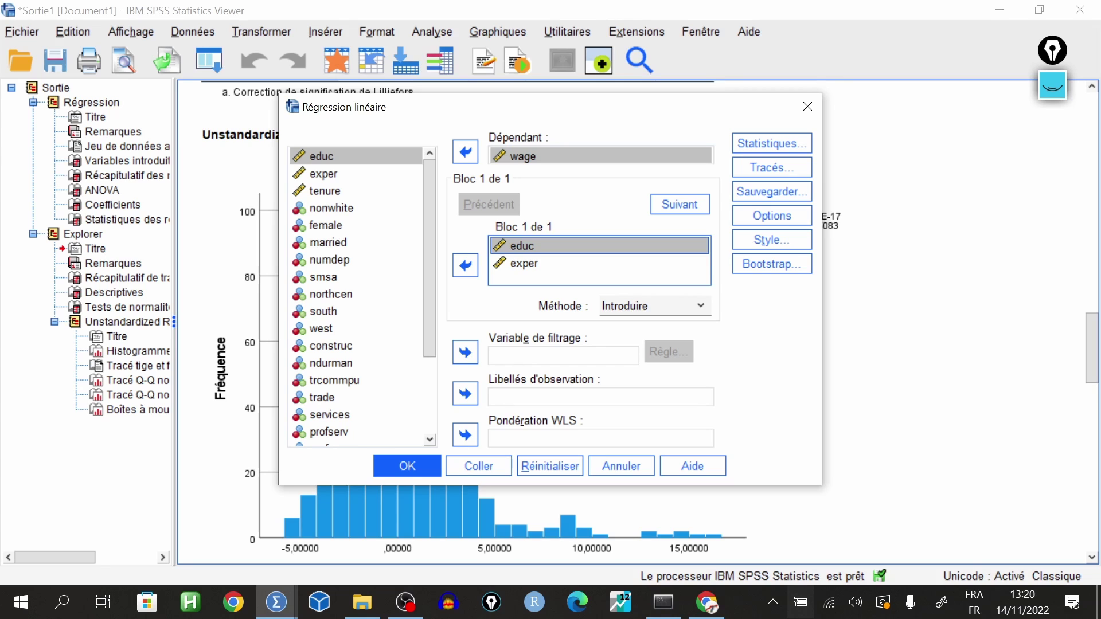
click(525, 262)
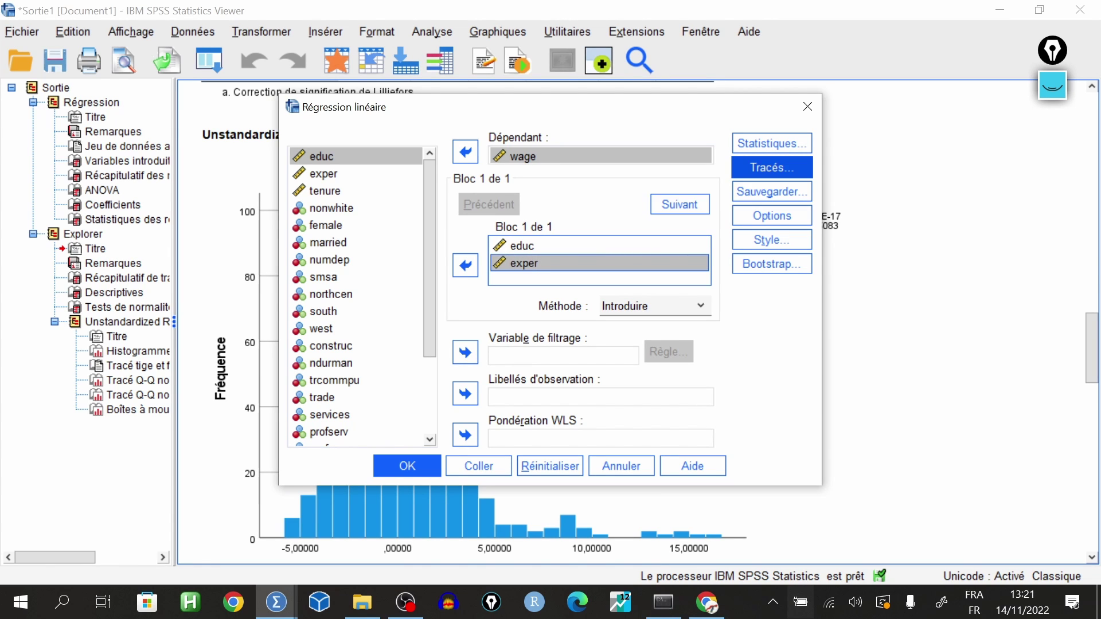
- Request the histogram and the normal probability plot (Tracé de probabilités gaussien) of the standardized residuals, and run the regression
click(772, 167)
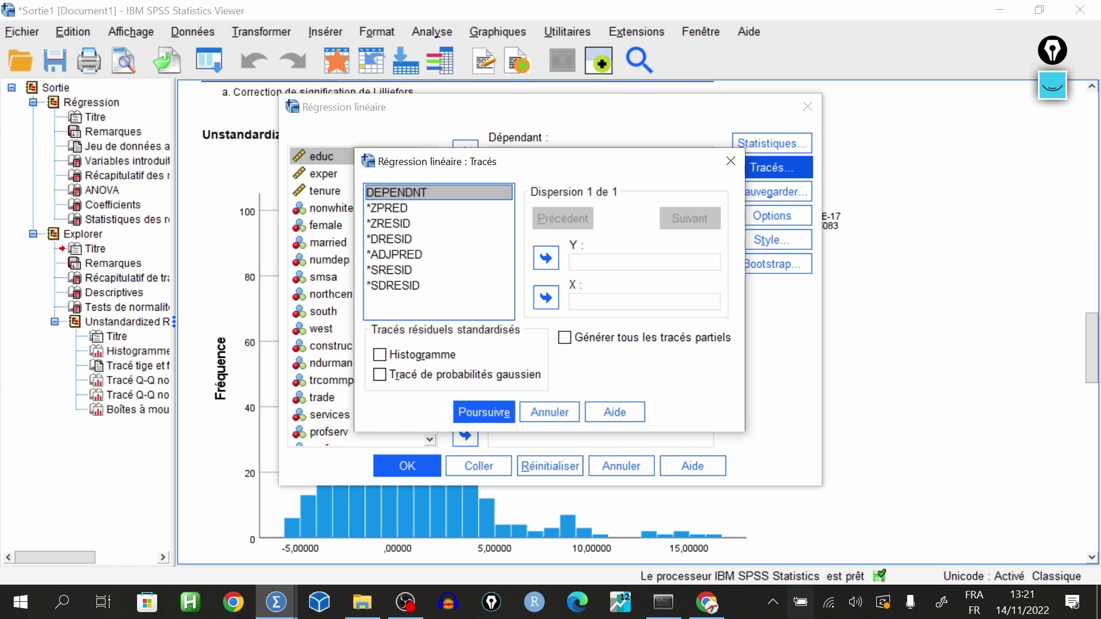
click(380, 354)
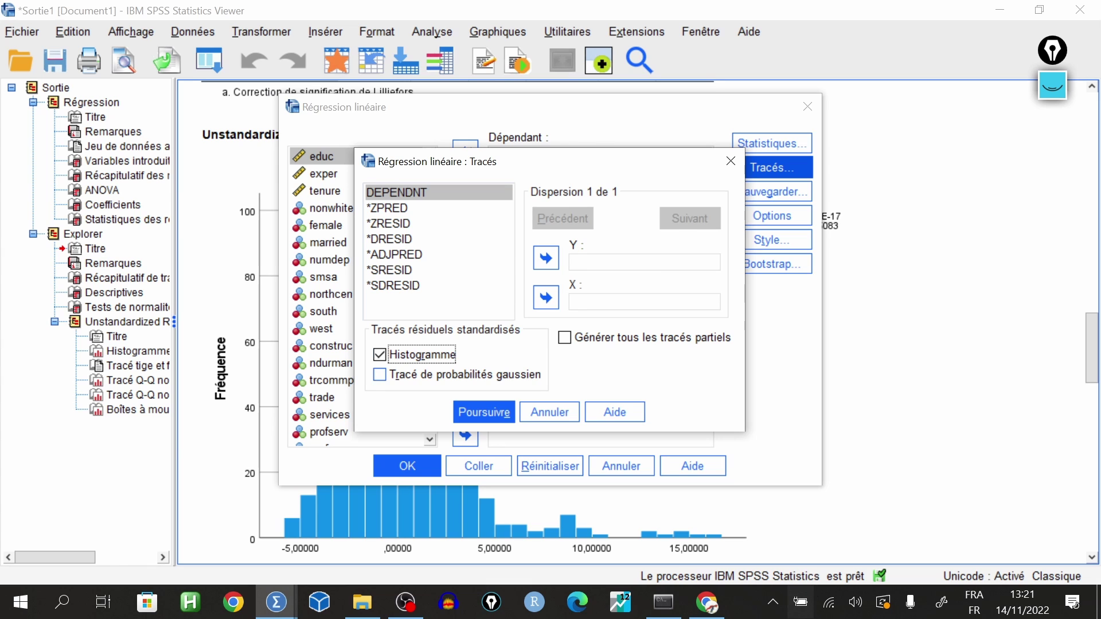
click(380, 375)
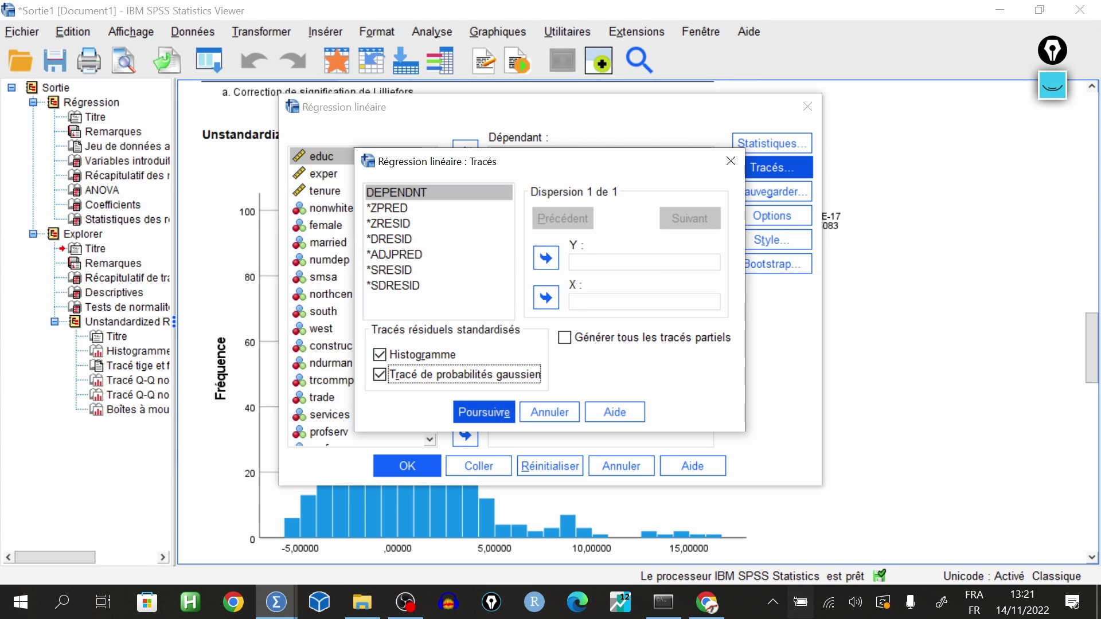
click(484, 413)
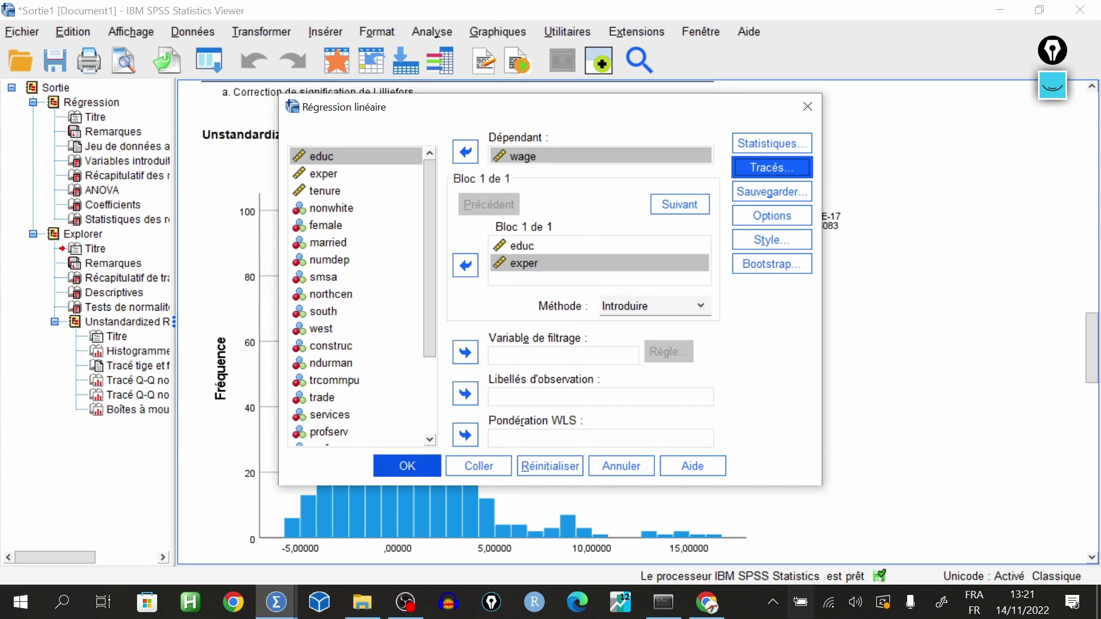
click(407, 466)
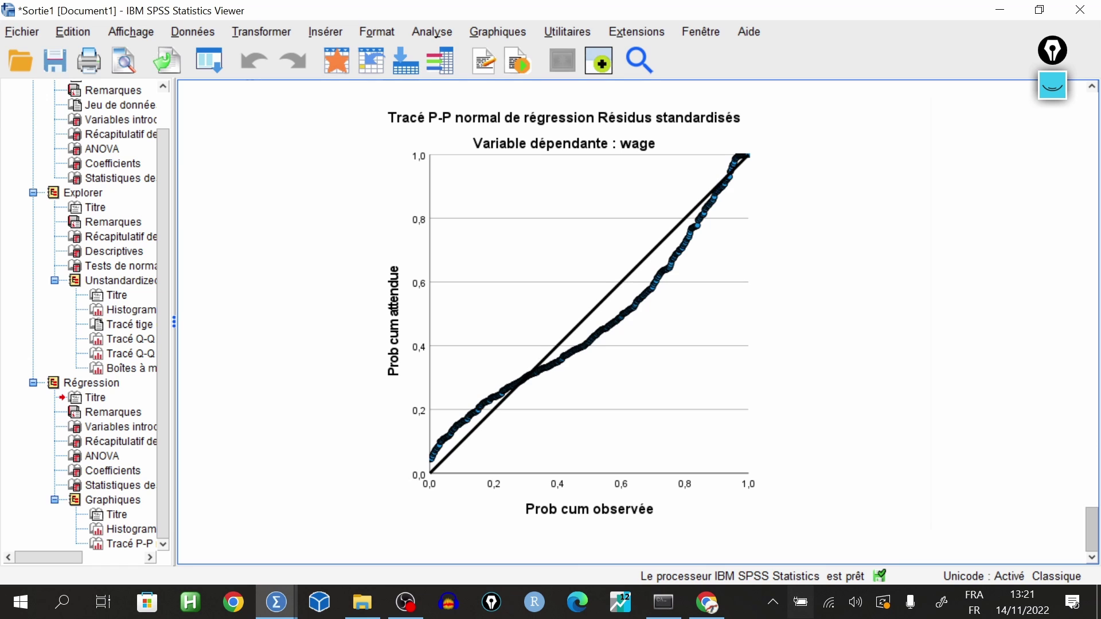
- Review the residual histogram, underline "P-P" in the P-P plot's title, and mark the plotted points and the diagonal reference line with the pen
scroll(637, 322, up, 10)
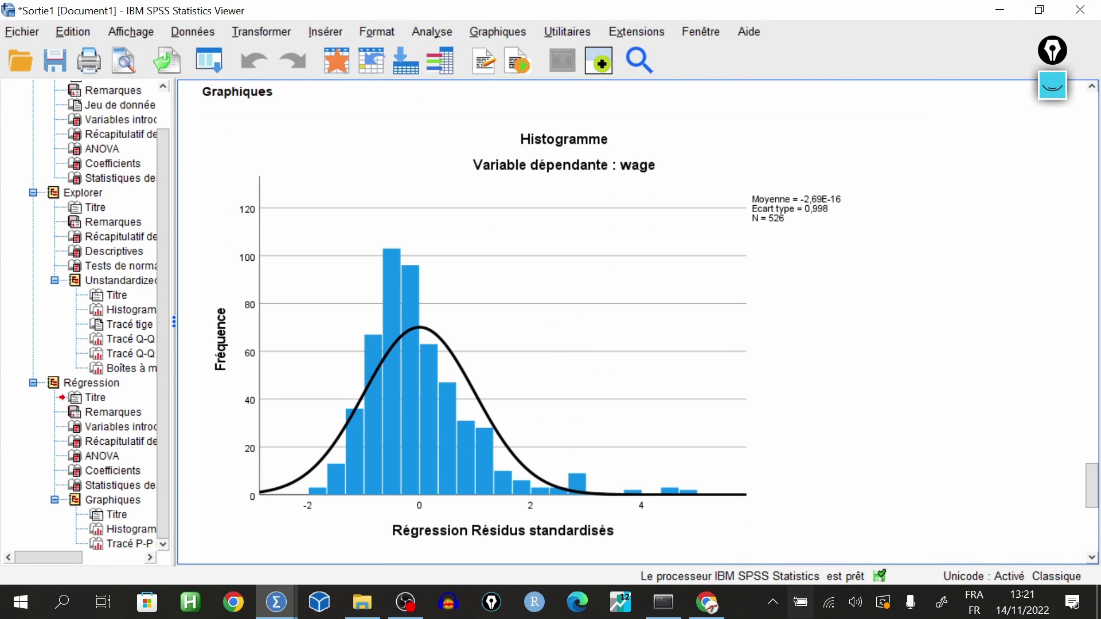
scroll(637, 321, down, 5)
scroll(637, 321, down, 2)
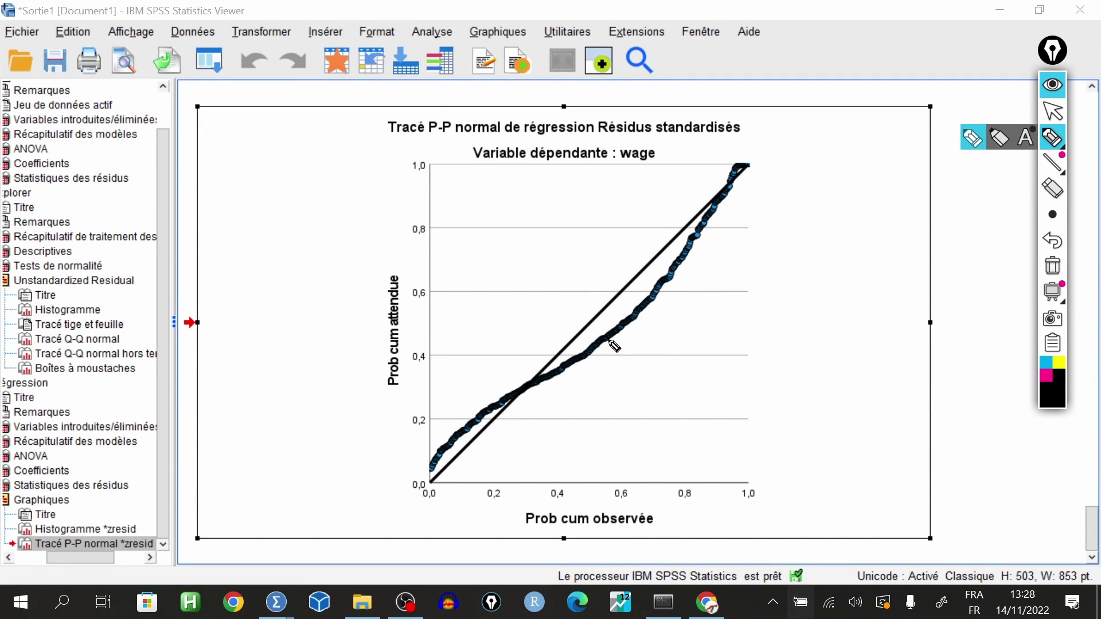
mouse_move(442, 142)
mouse_down()
mouse_move(451, 141)
mouse_move(428, 143)
mouse_up()
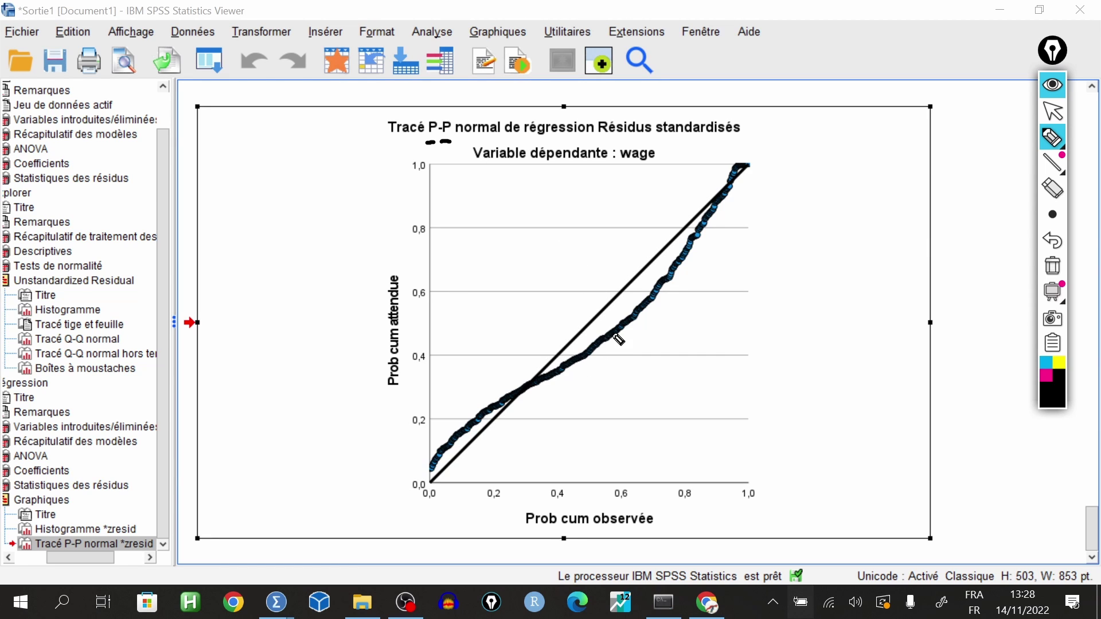
drag(610, 336, 548, 380)
drag(665, 251, 647, 268)
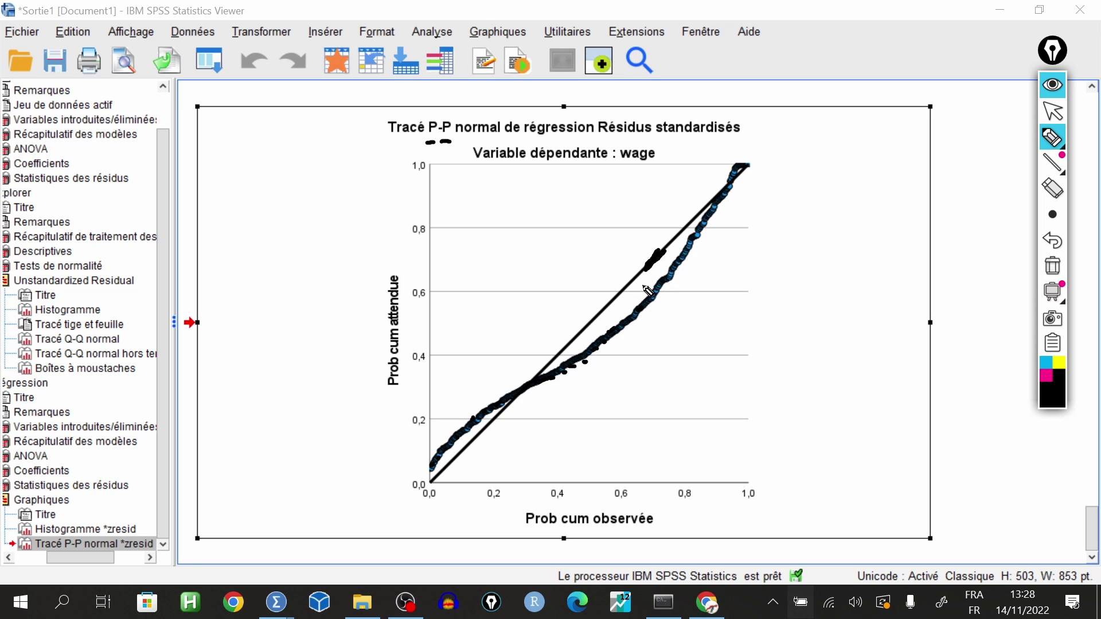